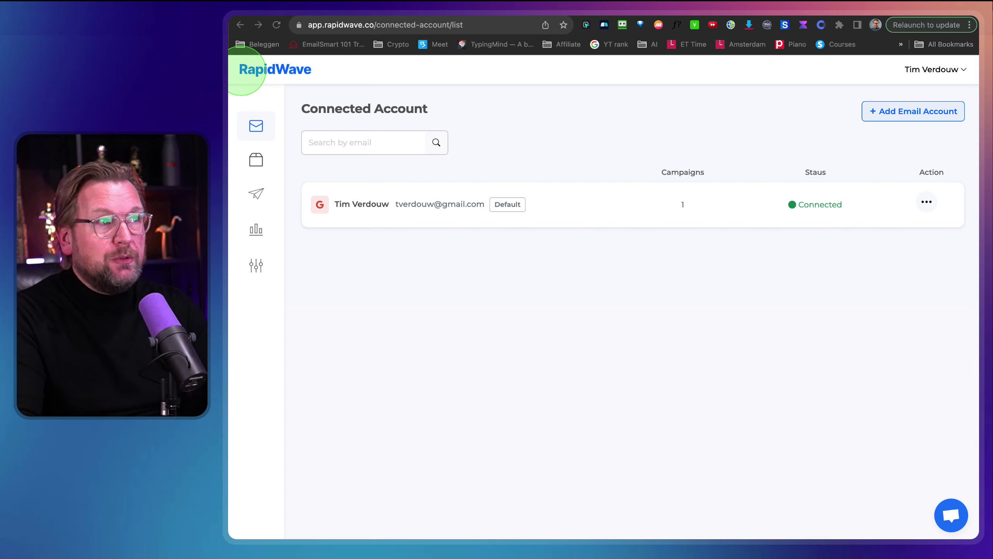
Step: Open the campaigns list and start a new campaign
{"action": "left_click", "coordinate": [876, 14]}
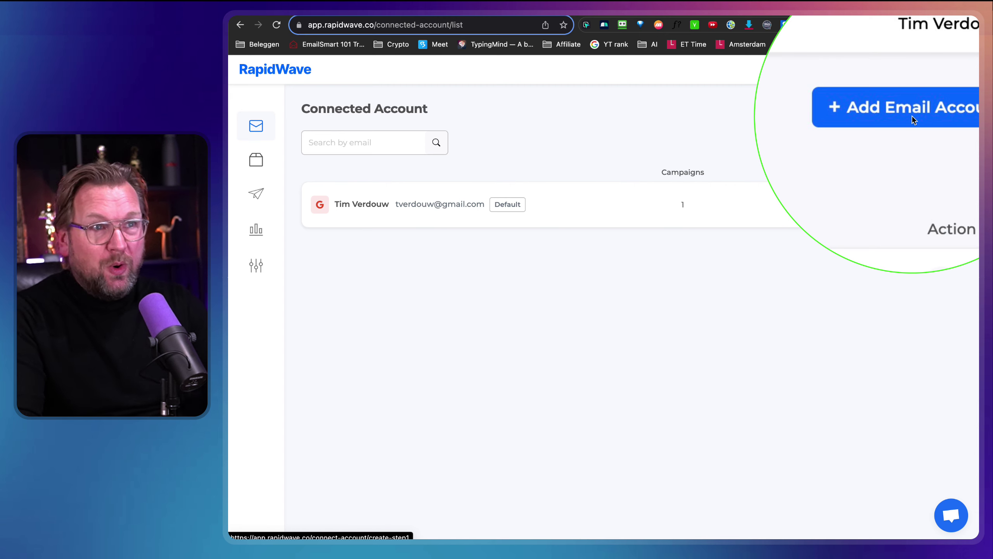
{"action": "left_click", "coordinate": [252, 195]}
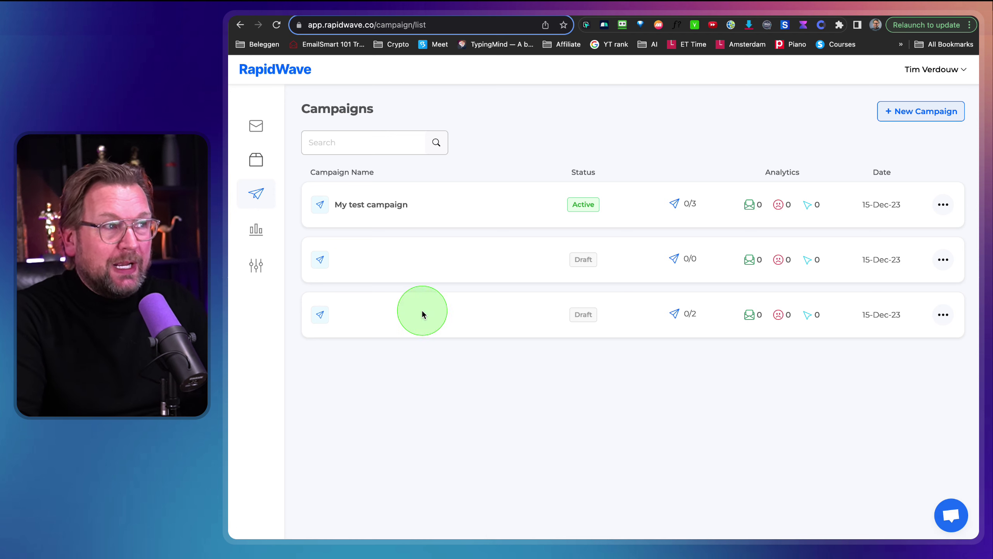
{"action": "left_click", "coordinate": [898, 114]}
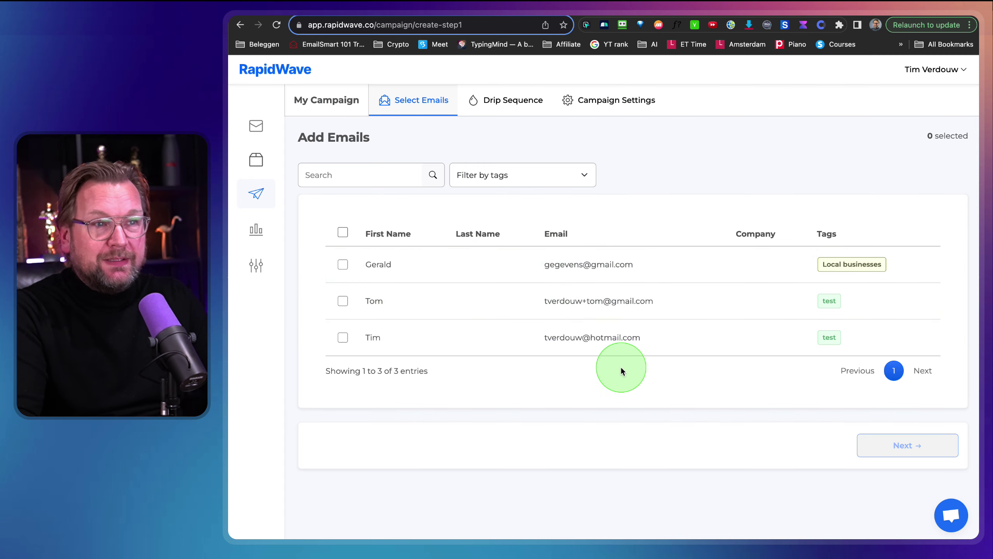
Step: Select all contacts, filter the list by the "test" tag, and reset the tag filter to All
{"action": "left_click", "coordinate": [343, 233]}
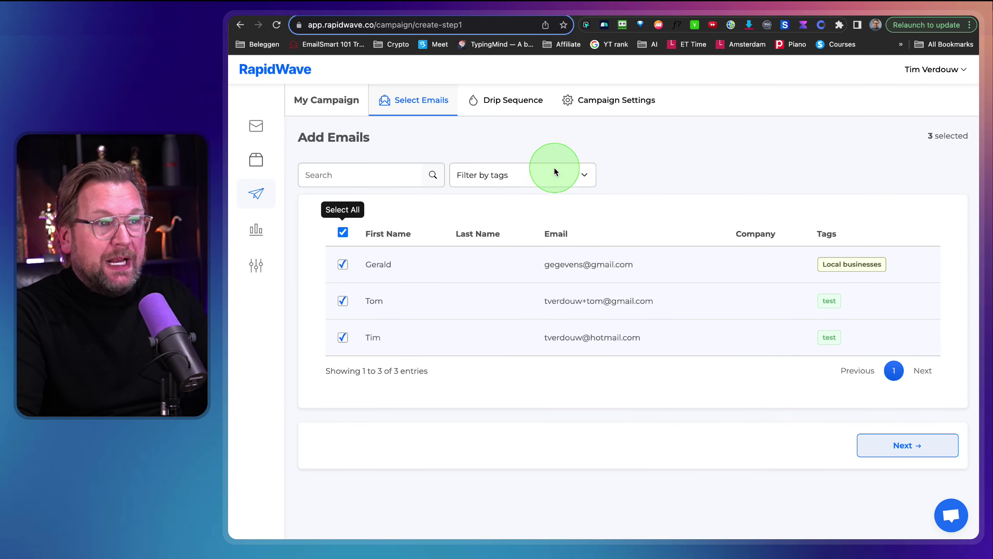
{"action": "left_click", "coordinate": [539, 177]}
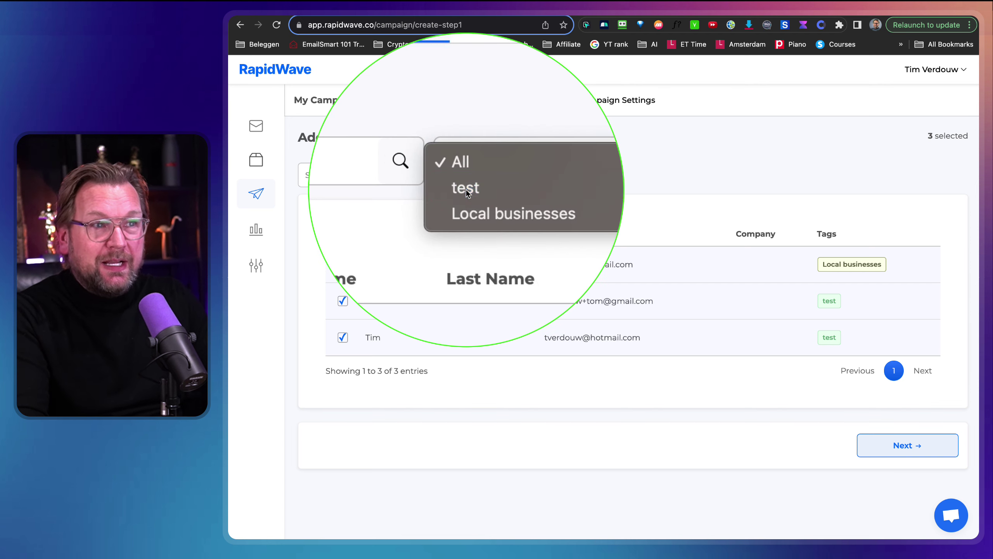
{"action": "left_click", "coordinate": [465, 188]}
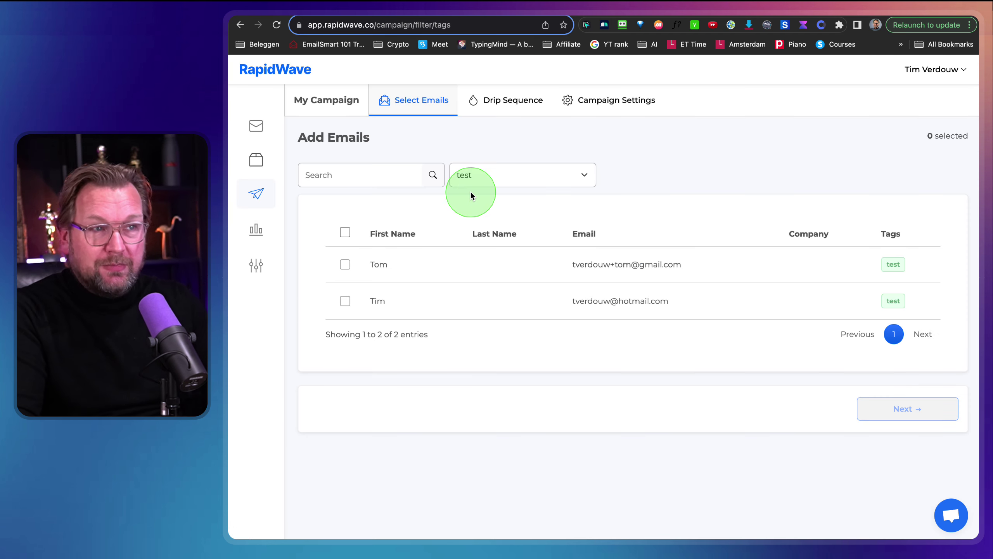
{"action": "left_click", "coordinate": [525, 179]}
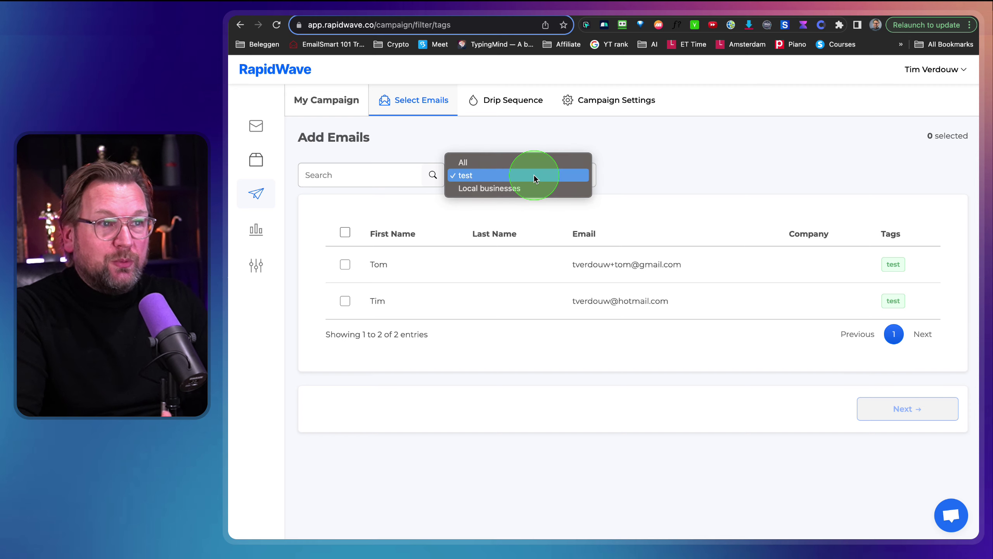
{"action": "left_click", "coordinate": [493, 164]}
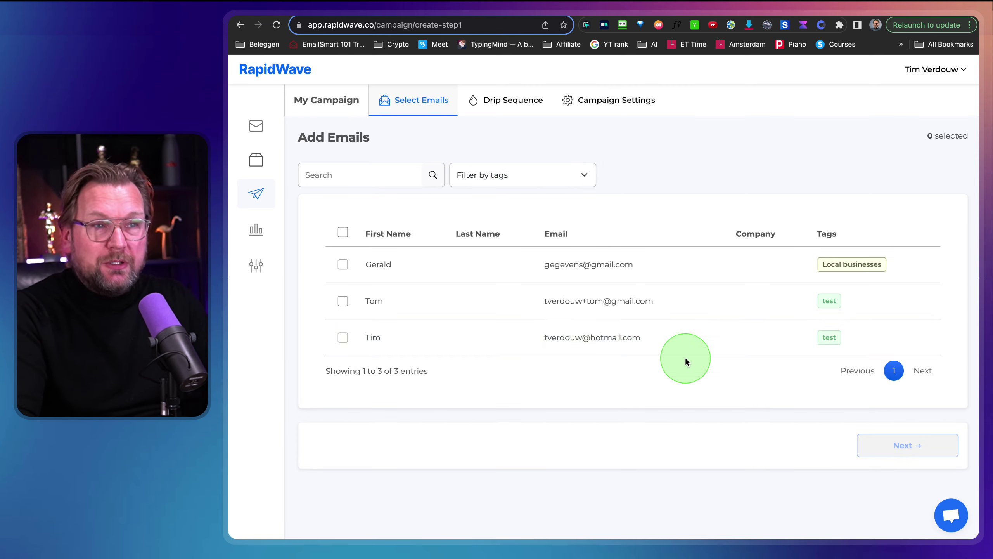
Step: Add all listed contacts to the campaign and continue to the drip sequence
{"action": "left_click", "coordinate": [342, 233]}
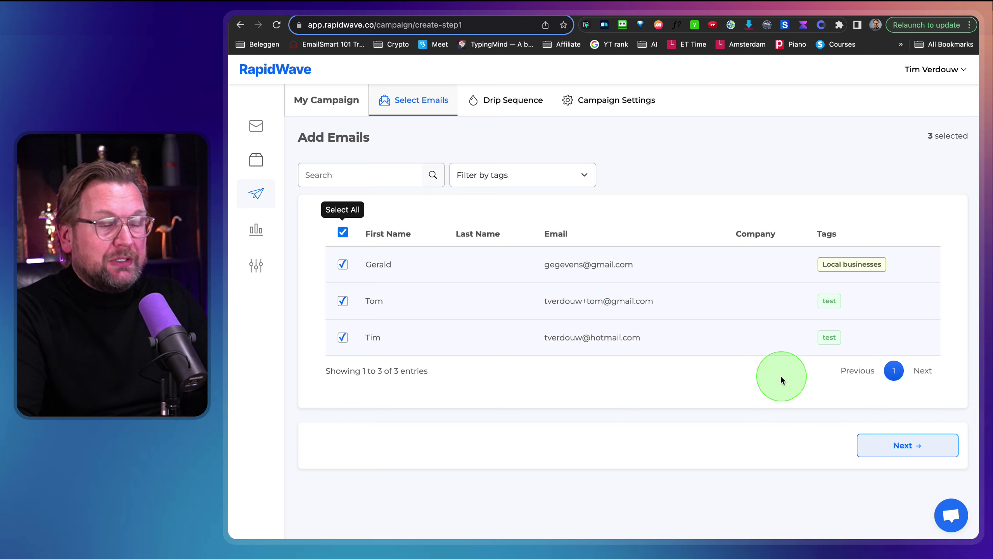
{"action": "left_click", "coordinate": [888, 447]}
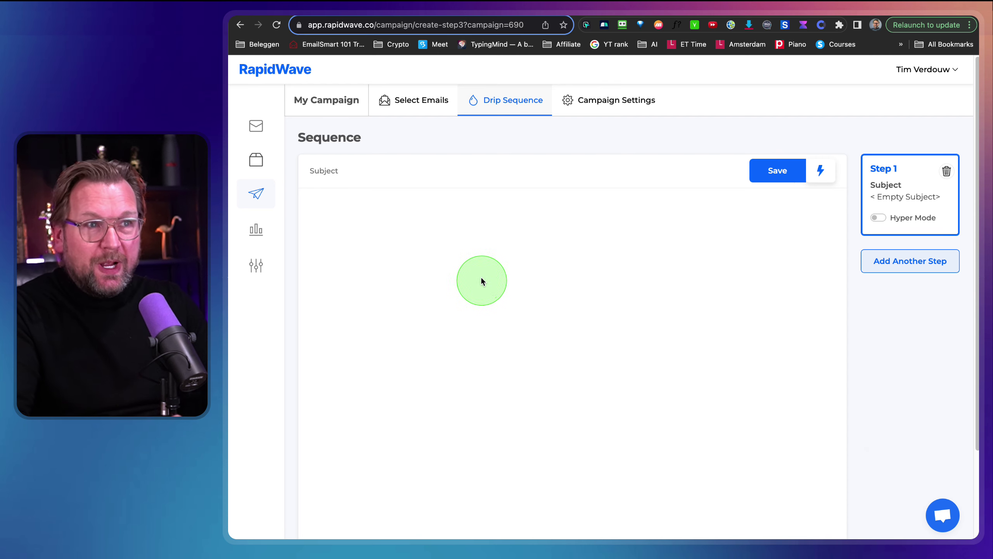
Step: Enter the placeholder text "Hey ldkjaslkd" in the email body and erase it back to "H"
{"action": "scroll", "coordinate": [481, 278], "scroll_direction": "down", "scroll_amount": 3}
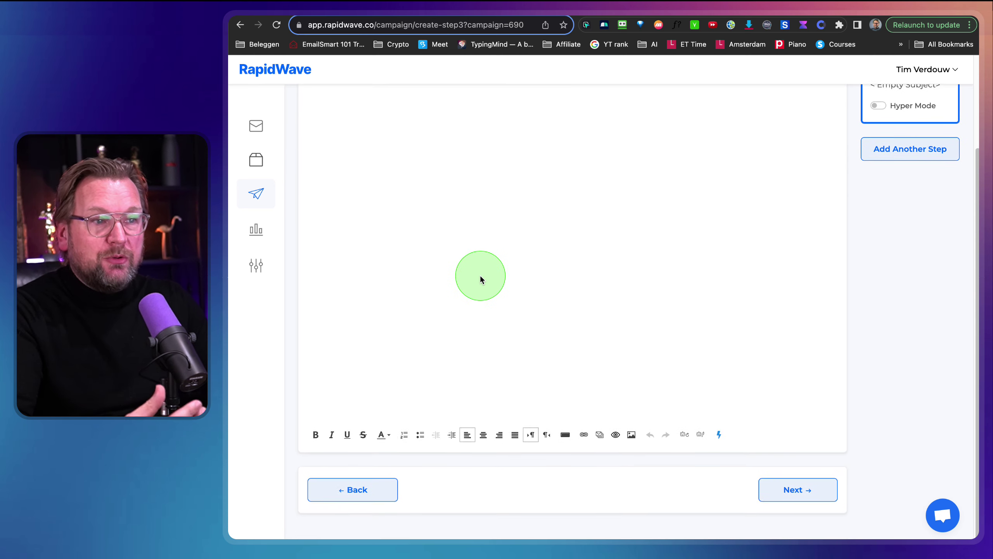
{"action": "scroll", "coordinate": [481, 279], "scroll_direction": "up", "scroll_amount": 3}
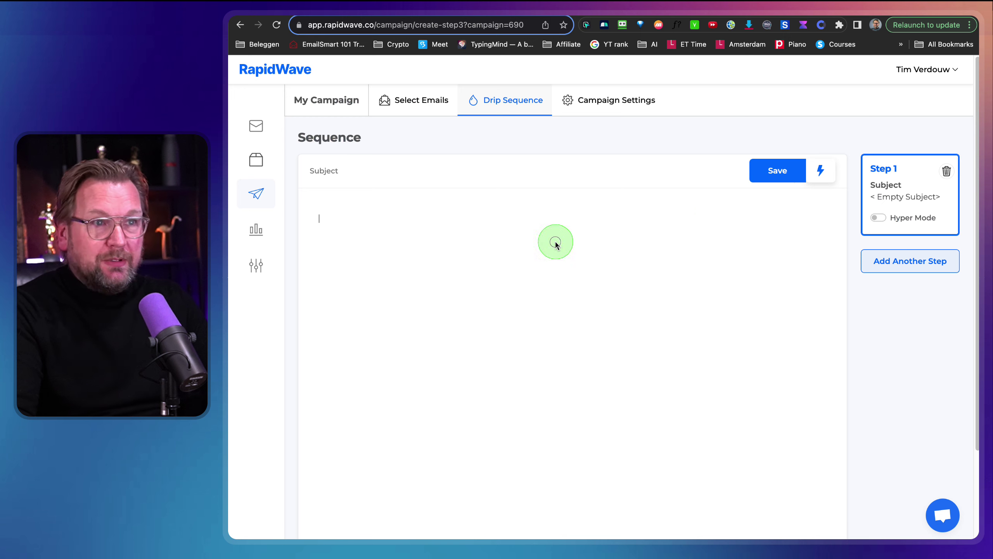
{"action": "left_click", "coordinate": [474, 244]}
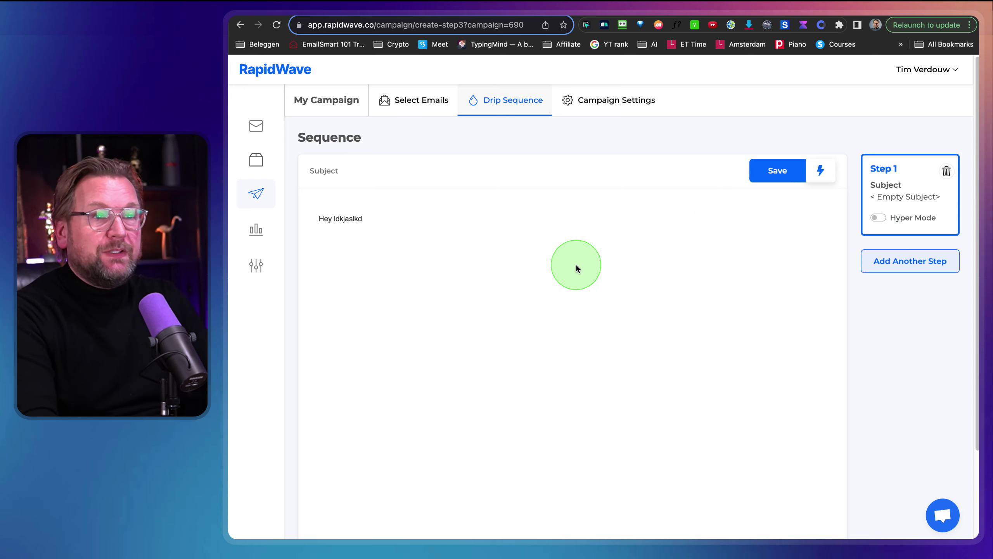
{"action": "key", "text": "BackSpace"}
{"action": "key", "text": "BackSpace"}
{"action": "key", "text": "BackSpace"}
{"action": "key", "text": "BackSpace"}
{"action": "key", "text": "BackSpace"}
{"action": "key", "text": "BackSpace"}
{"action": "key", "text": "BackSpace"}
{"action": "key", "text": "BackSpace"}
{"action": "key", "text": "BackSpace"}
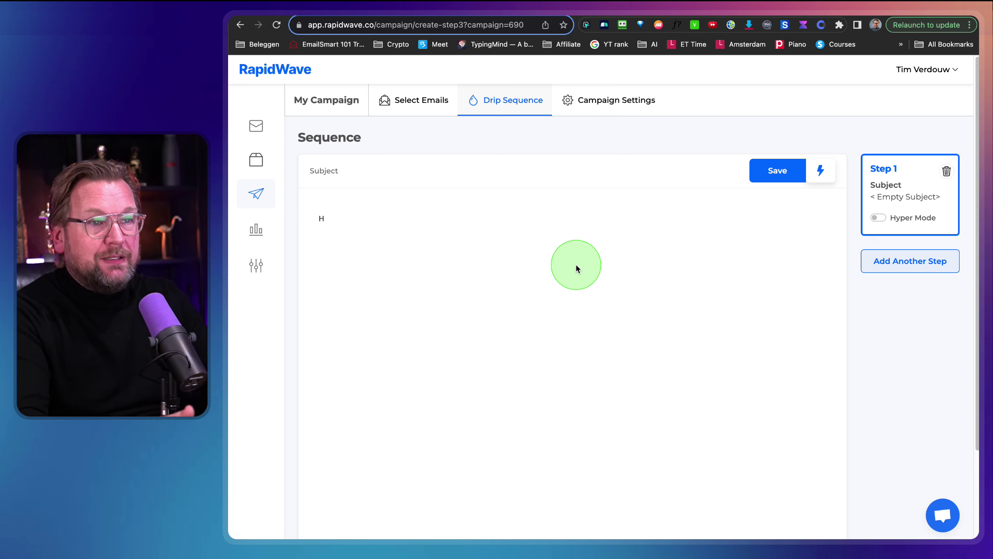
Step: Insert the {First Name} variable into the subject of Step 1
{"action": "left_click", "coordinate": [821, 170]}
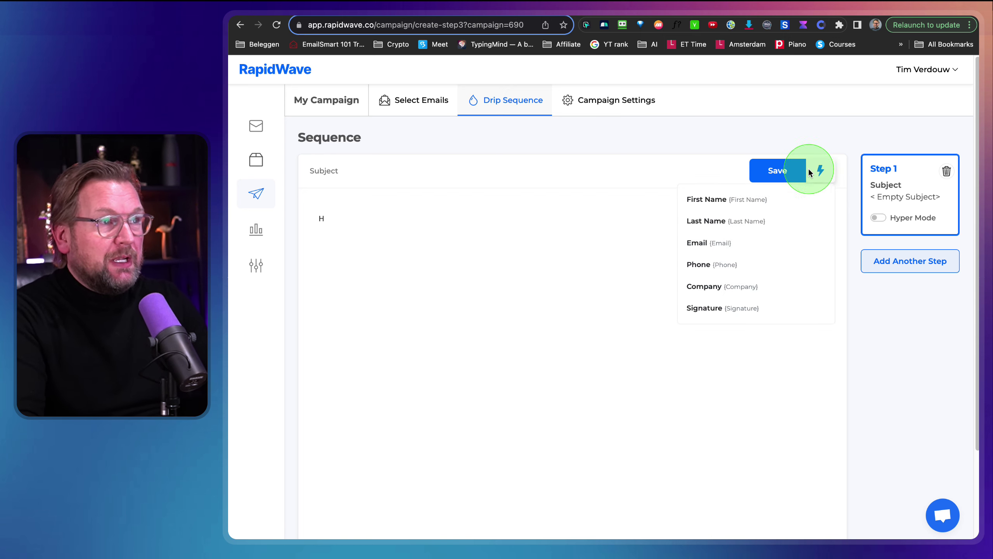
{"action": "left_click", "coordinate": [719, 200]}
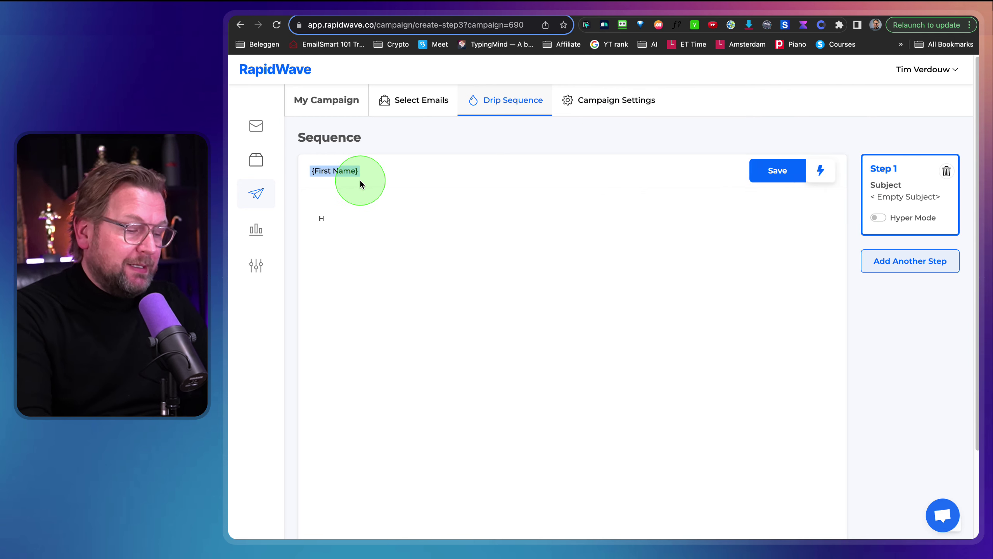
Step: Replace the email body text with the {First Name} variable and clear the body again
{"action": "double_click", "coordinate": [317, 218]}
{"action": "type", "text": "{First Name}"}
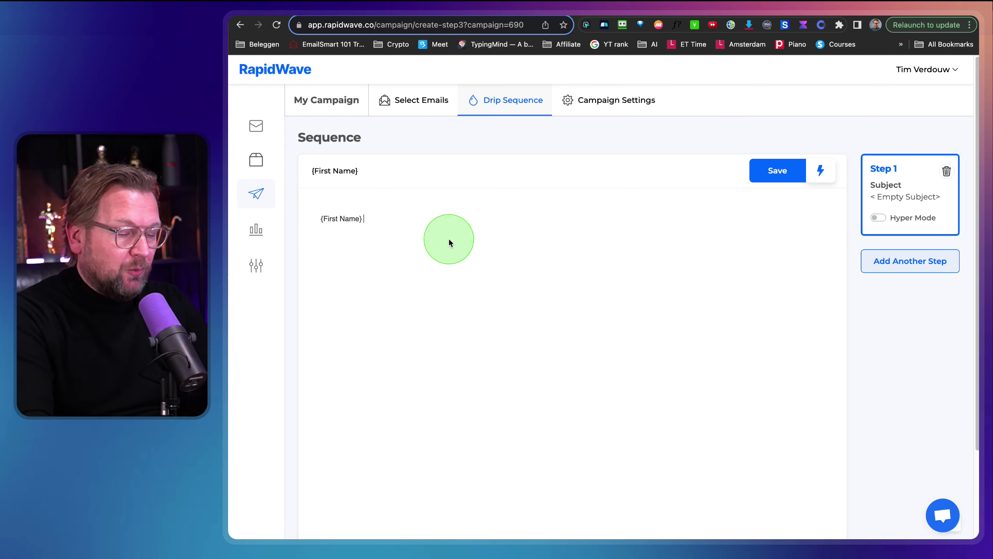
{"action": "key", "text": "ctrl+a"}
{"action": "key", "text": "BackSpace"}
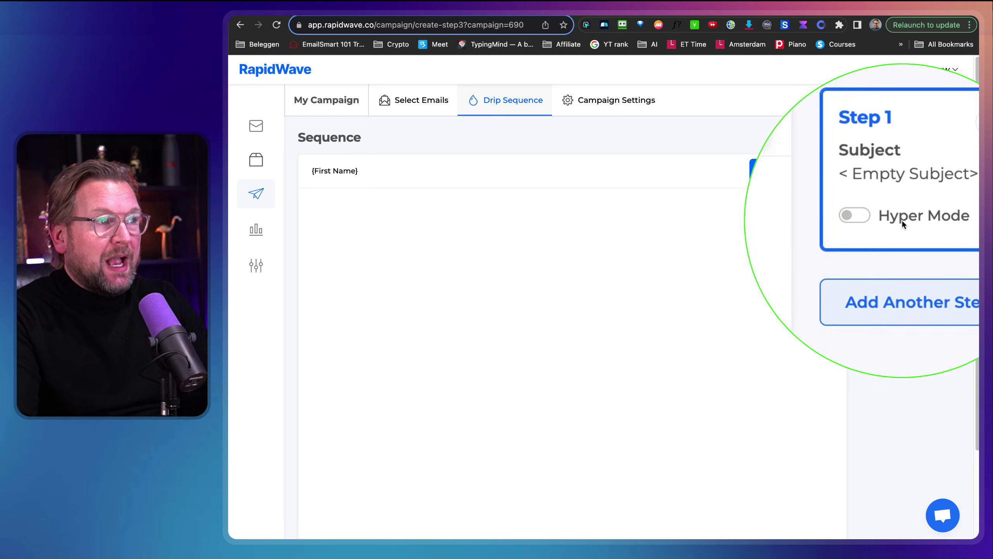
Step: Enable Hyper Mode for Step 1, start its questionnaire and set the nature of the email to Service
{"action": "left_click", "coordinate": [880, 219]}
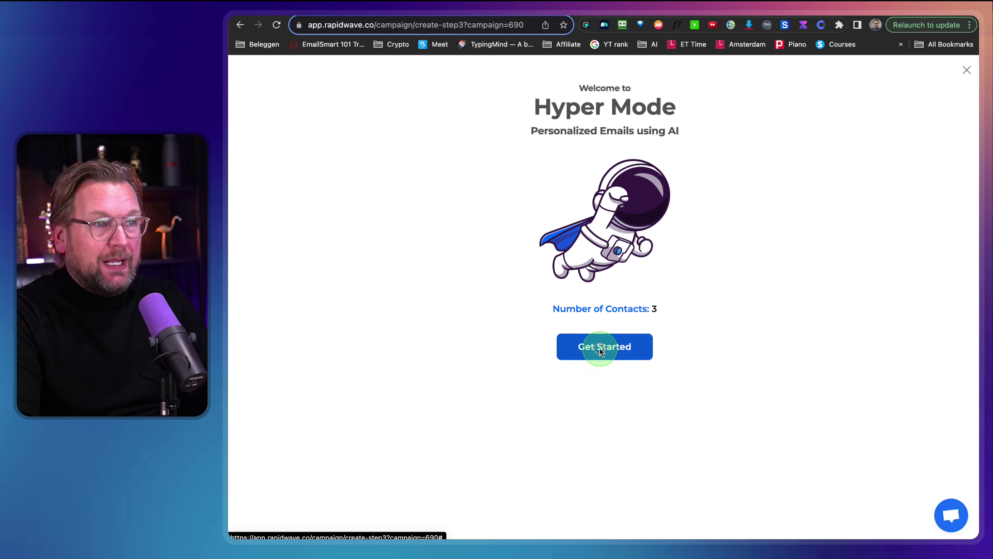
{"action": "left_click", "coordinate": [600, 352]}
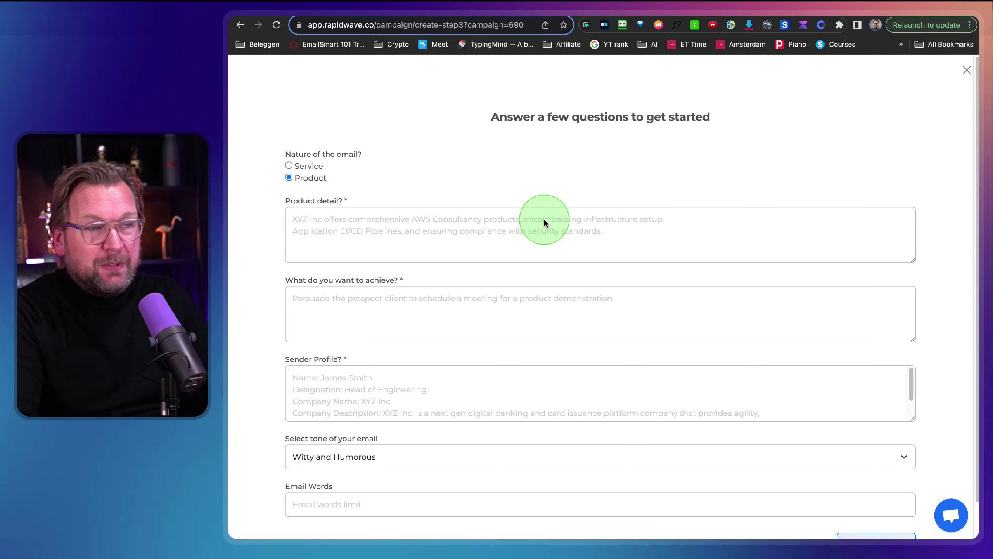
{"action": "scroll", "coordinate": [510, 234], "scroll_direction": "down", "scroll_amount": 2}
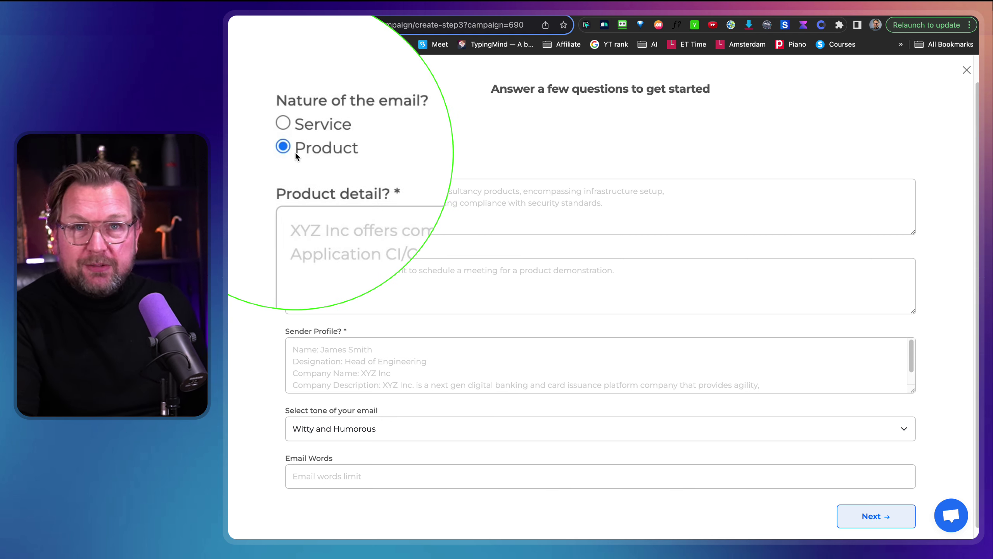
{"action": "left_click", "coordinate": [296, 125]}
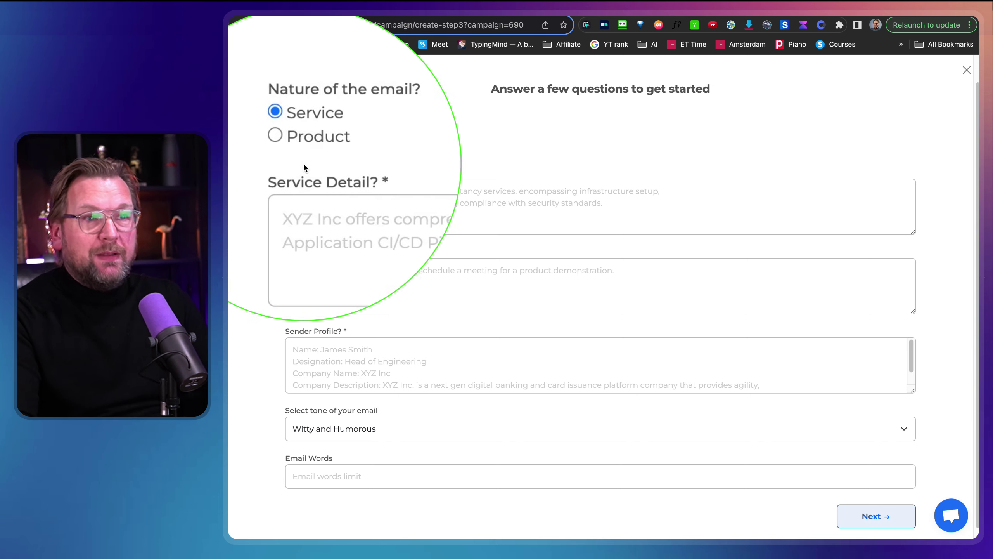
Step: Fill in the service detail with Timternational B.V.'s SEO offer to local businesses, the product demonstration goal, and the sender's name and CEO title
{"action": "left_click", "coordinate": [318, 194]}
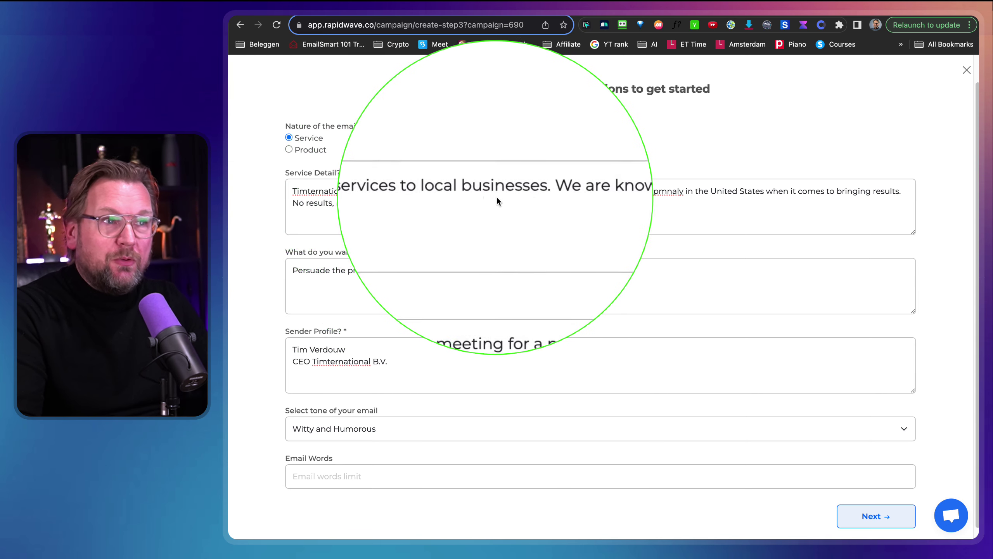
Step: Correct the service detail wording to "We are know for being the Nr1 company in the United States"
{"action": "left_click", "coordinate": [579, 196]}
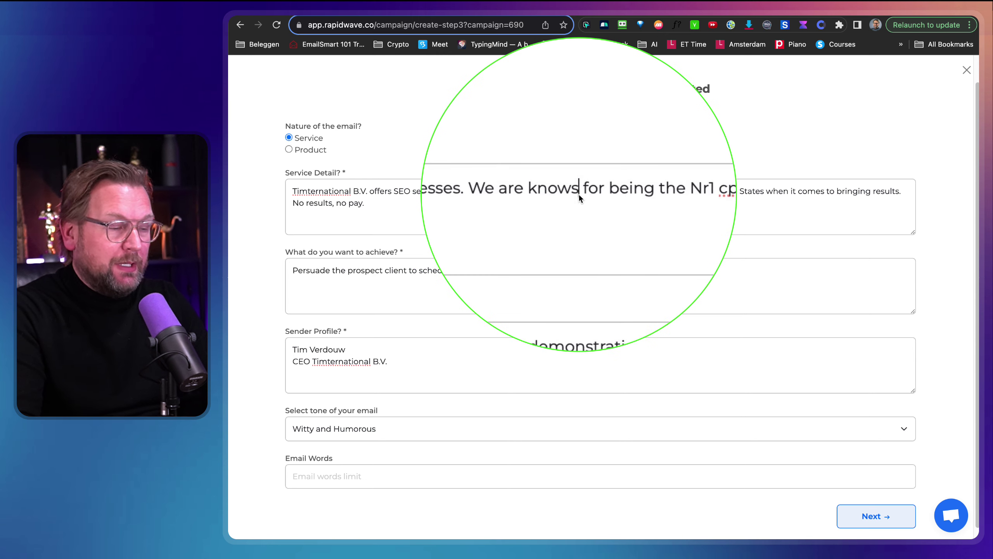
{"action": "key", "text": "BackSpace"}
{"action": "left_click", "coordinate": [656, 194]}
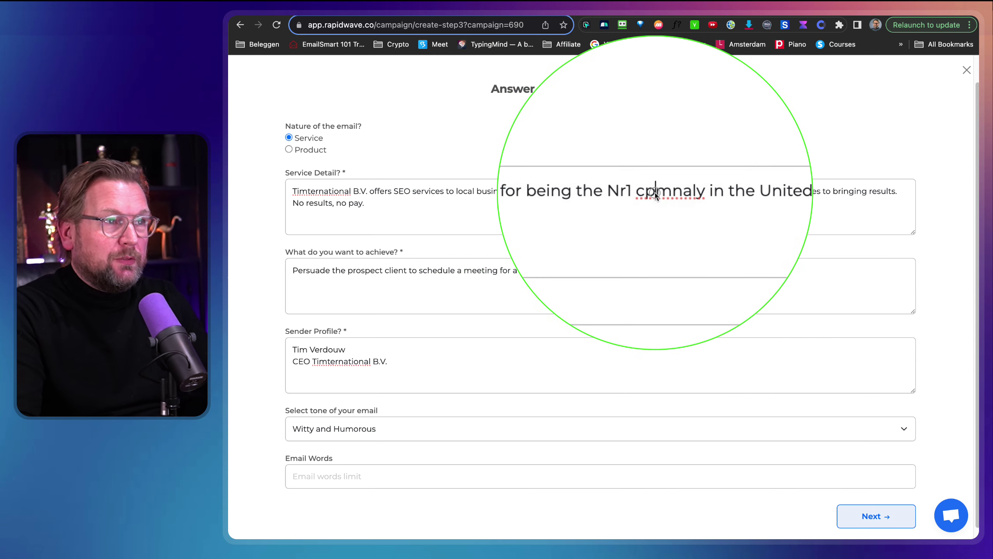
{"action": "left_click", "coordinate": [655, 193]}
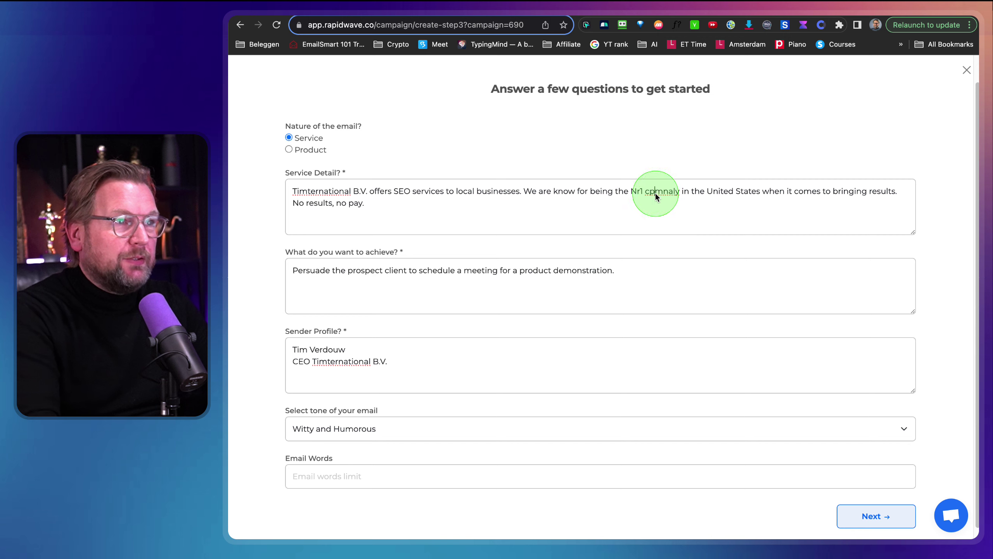
{"action": "type", "text": "company"}
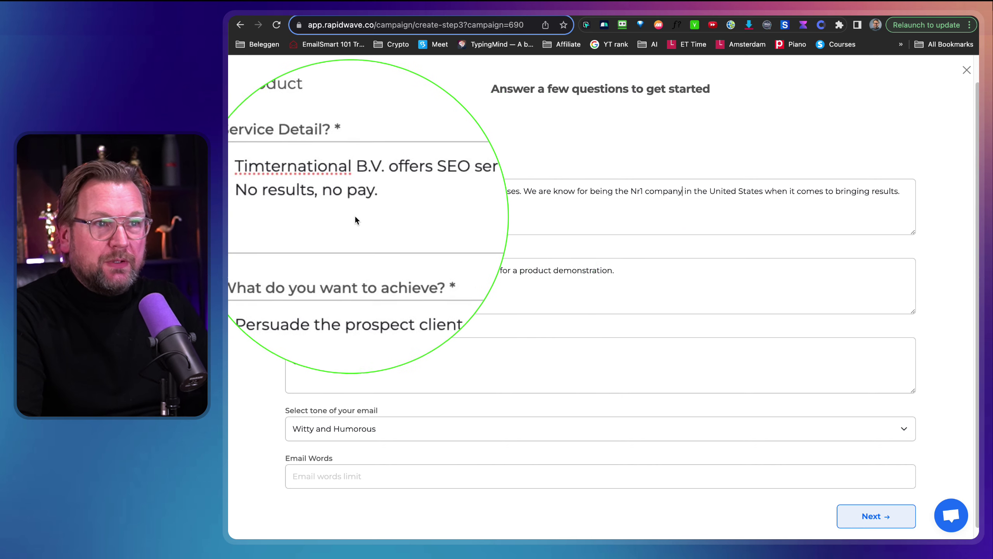
Step: Change the goal to "Persuade the prospect client to schedule a meeting for a free session"
{"action": "left_click", "coordinate": [429, 299]}
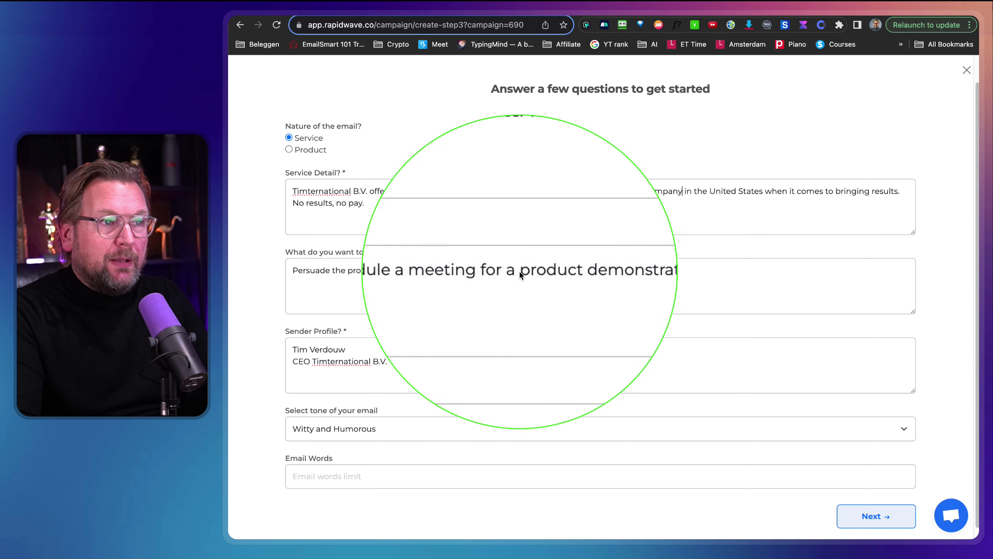
{"action": "left_click_drag", "start_coordinate": [520, 272], "coordinate": [688, 270]}
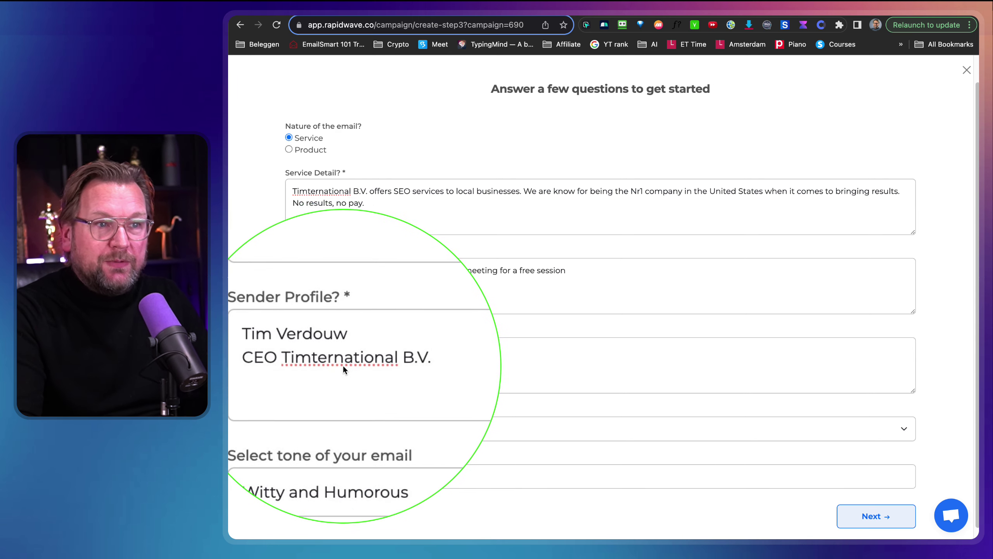
Step: Set the email tone to Serious and submit the questionnaire to generate the personalized emails
{"action": "left_click", "coordinate": [339, 432]}
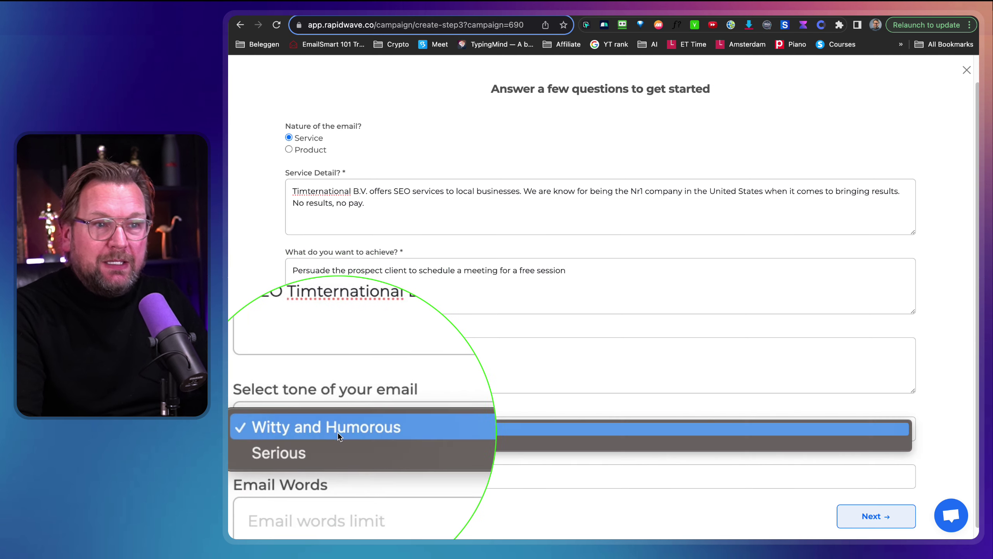
{"action": "left_click", "coordinate": [326, 440]}
{"action": "left_click", "coordinate": [324, 434]}
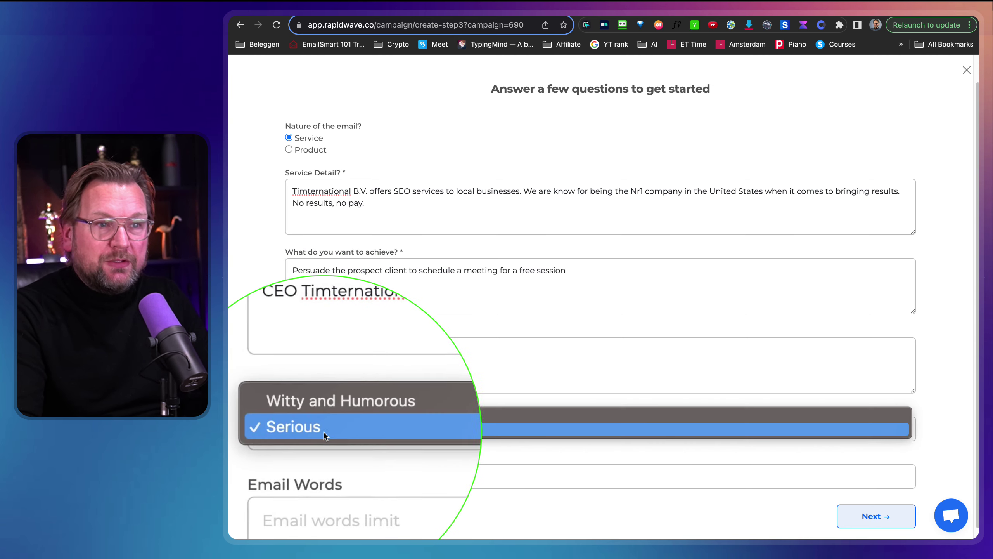
{"action": "left_click", "coordinate": [333, 440]}
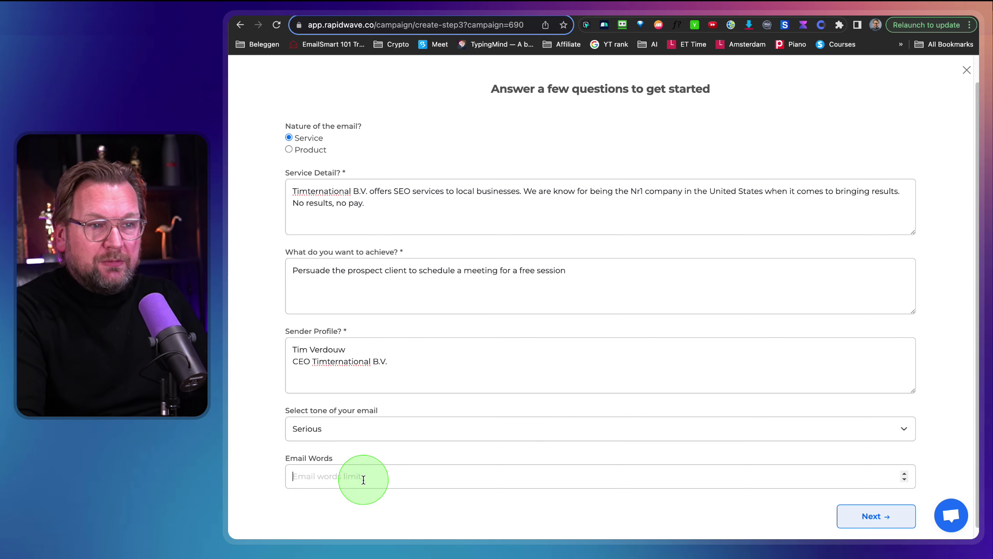
{"action": "left_click", "coordinate": [861, 518]}
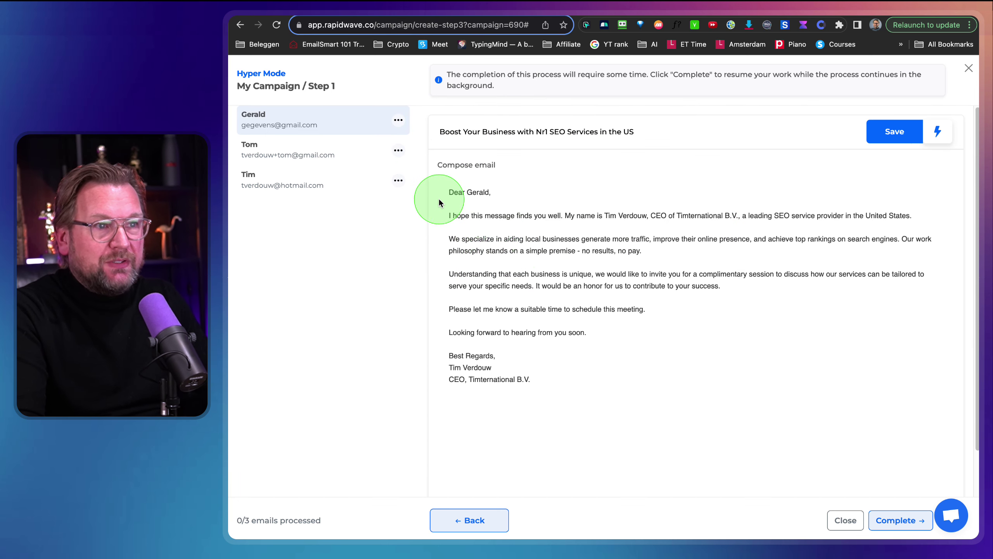
{"action": "mouse_move", "coordinate": [439, 197]}
{"action": "left_mouse_down"}
{"action": "mouse_move", "coordinate": [666, 360]}
{"action": "mouse_move", "coordinate": [901, 421]}
{"action": "left_mouse_up"}
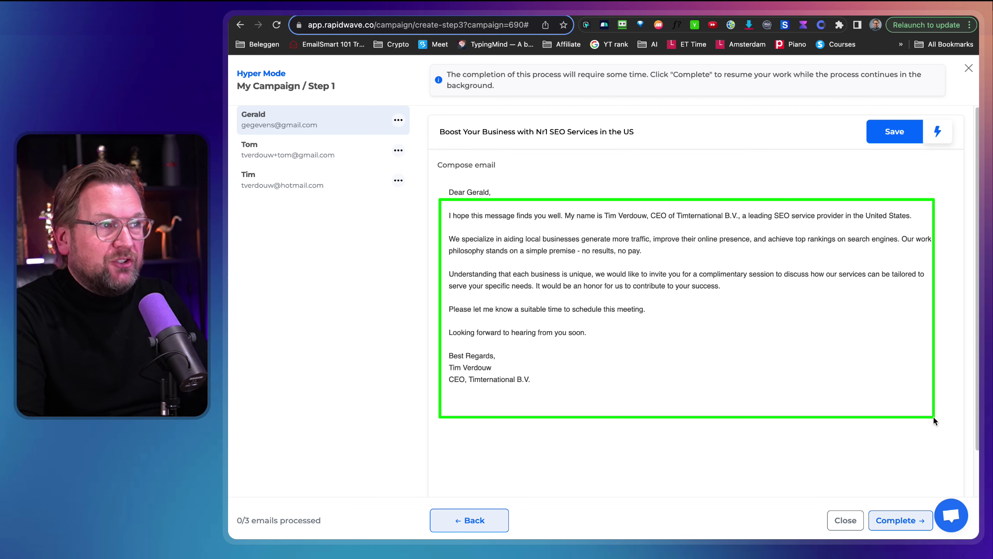
{"action": "mouse_move", "coordinate": [420, 98]}
{"action": "left_mouse_down"}
{"action": "mouse_move", "coordinate": [413, 113]}
{"action": "mouse_move", "coordinate": [244, 194]}
{"action": "mouse_move", "coordinate": [233, 210]}
{"action": "left_mouse_up"}
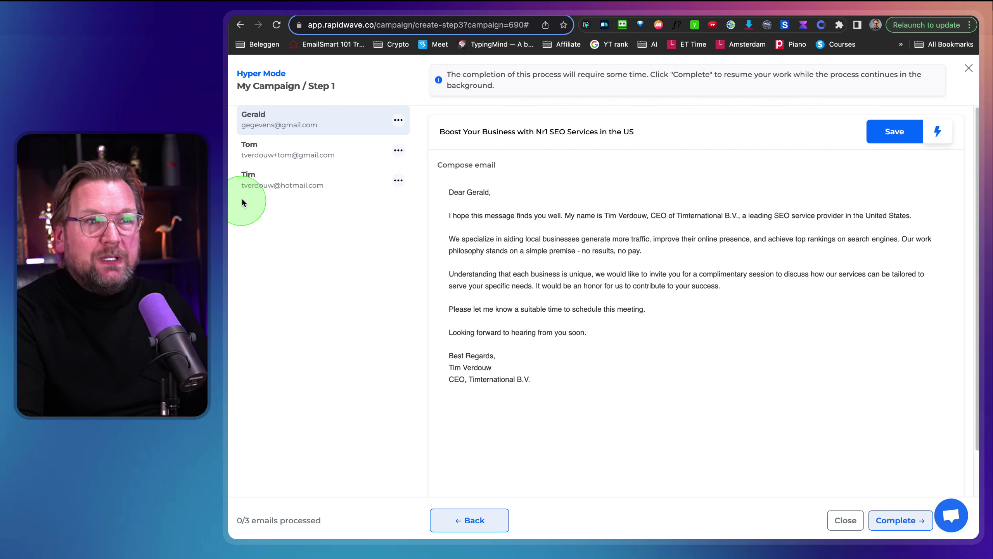
Step: Review the generated emails for the second and third contacts, and return to the first contact's email
{"action": "left_click", "coordinate": [298, 152]}
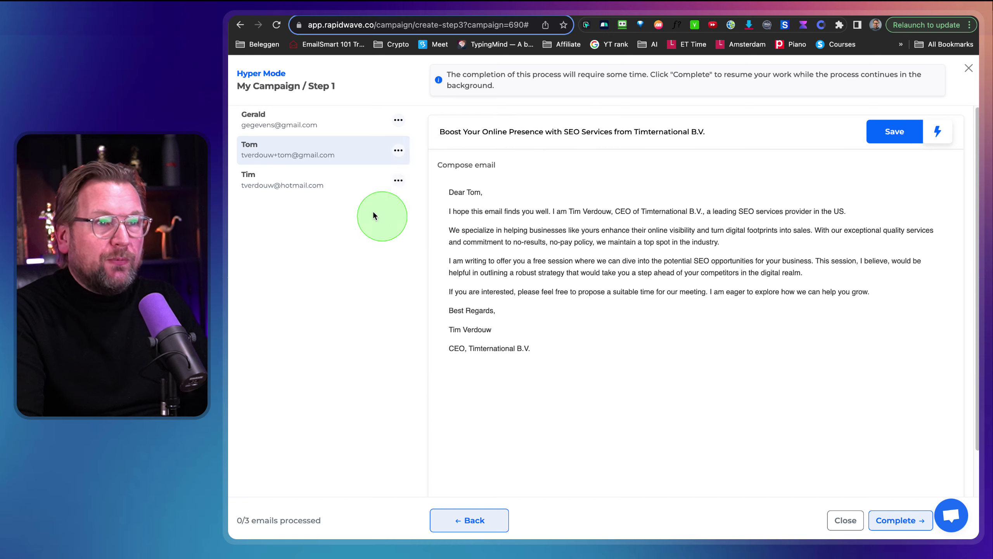
{"action": "left_click", "coordinate": [315, 186]}
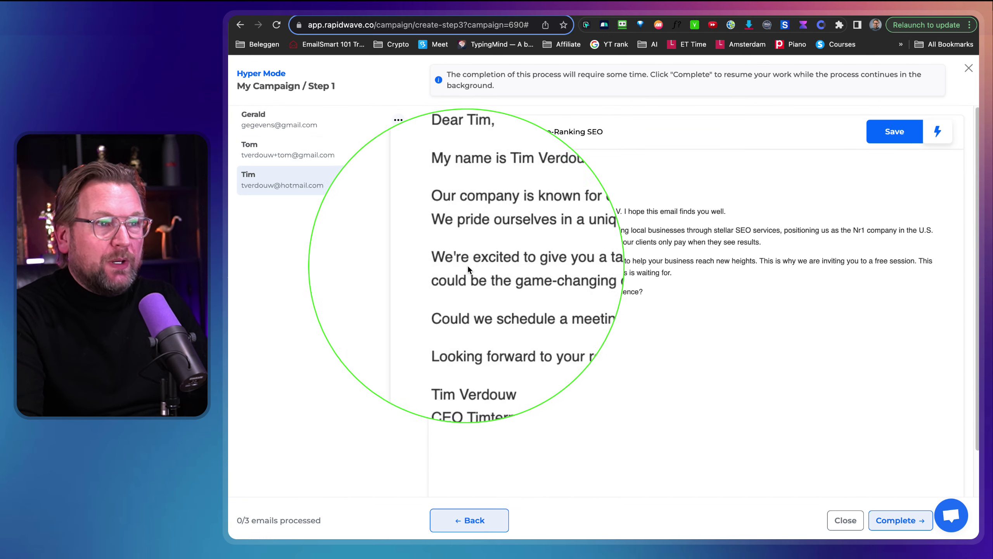
{"action": "left_click", "coordinate": [303, 121]}
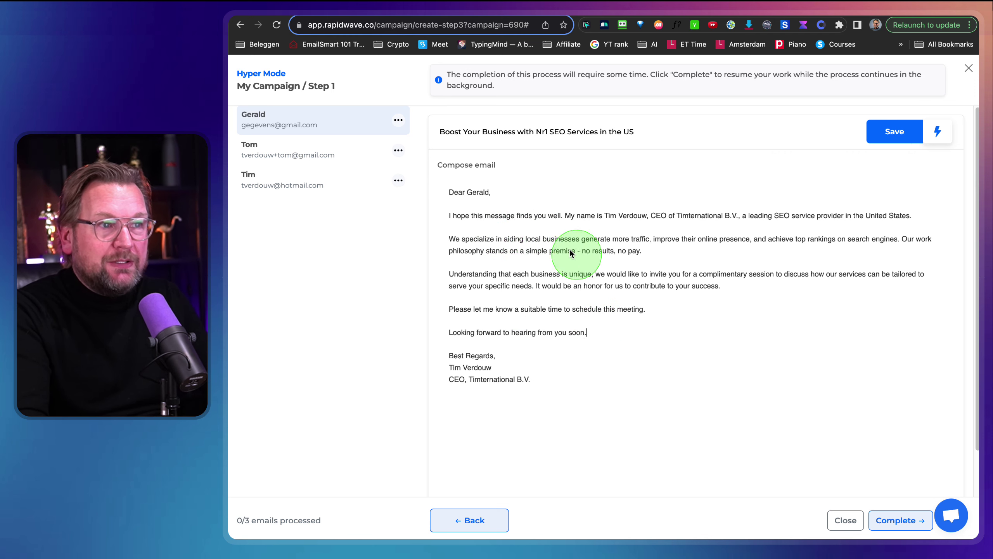
Step: Try editing the first contact's email by adding test text after "Looking forward to hearing from you soon." and remove that text again
{"action": "left_click", "coordinate": [633, 335]}
{"action": "type", "text": "slodijdofiu"}
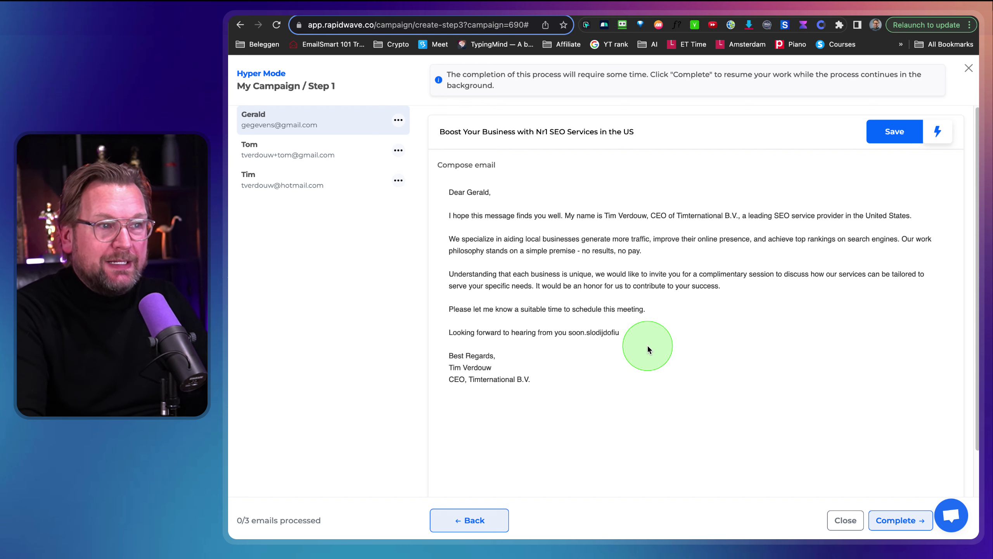
{"action": "key", "text": "BackSpace"}
{"action": "key", "text": "BackSpace"}
{"action": "key", "text": "BackSpace"}
{"action": "key", "text": "BackSpace"}
{"action": "key", "text": "BackSpace"}
{"action": "key", "text": "BackSpace"}
{"action": "key", "text": "BackSpace"}
{"action": "key", "text": "BackSpace"}
{"action": "key", "text": "BackSpace"}
{"action": "key", "text": "BackSpace"}
{"action": "key", "text": "BackSpace"}
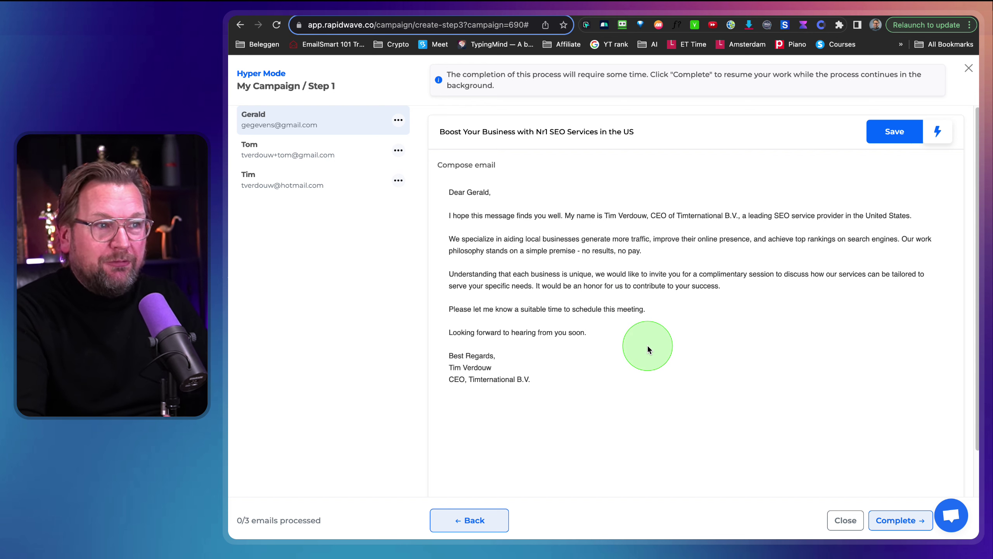
Step: Compare the personalized emails across all three contacts, finishing with the first contact's version
{"action": "left_click", "coordinate": [378, 158]}
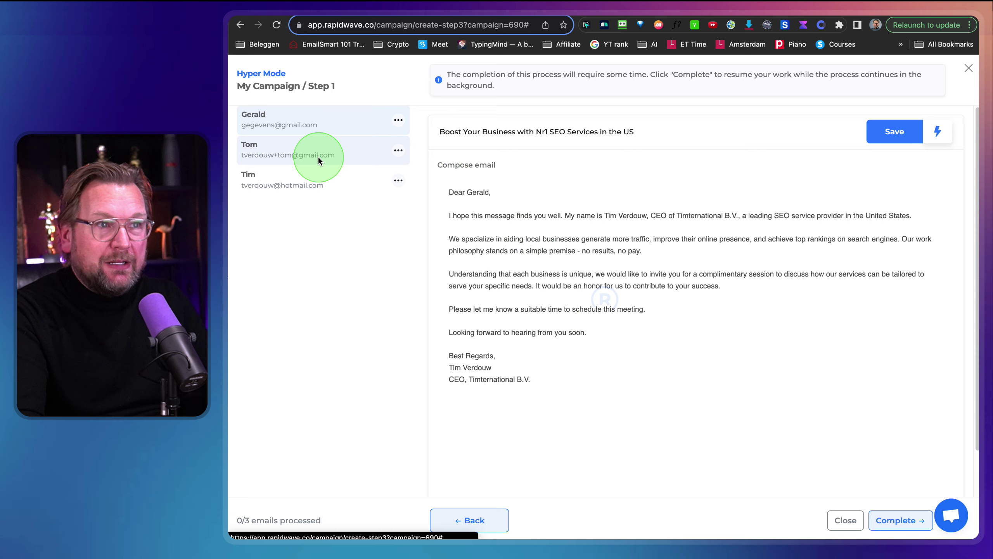
{"action": "left_click", "coordinate": [328, 178]}
{"action": "left_click", "coordinate": [475, 200]}
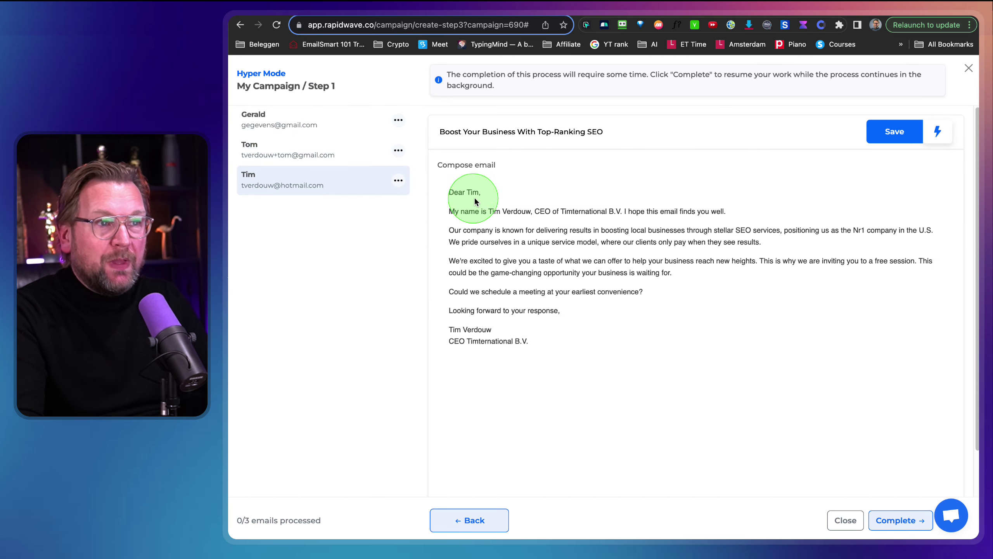
{"action": "left_click", "coordinate": [308, 164]}
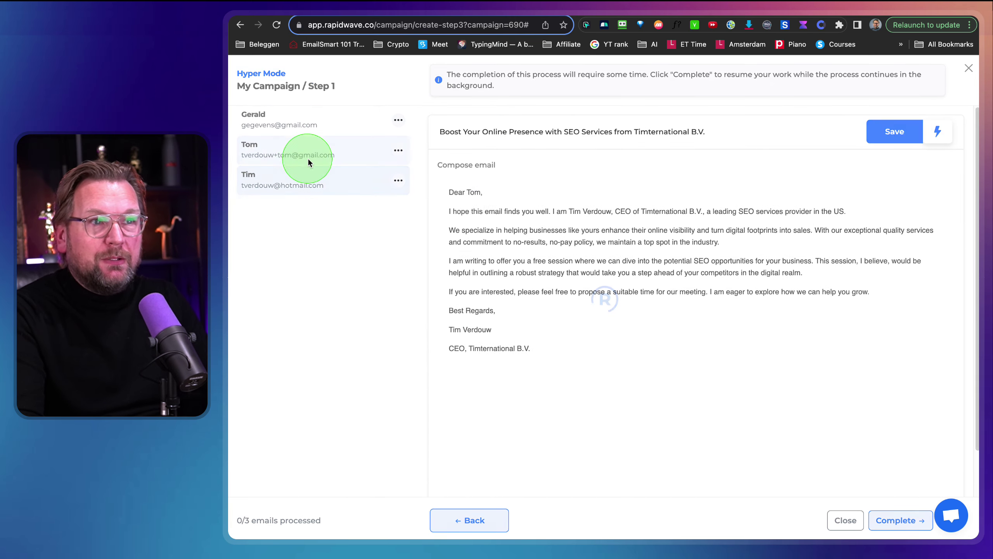
{"action": "left_click", "coordinate": [309, 131]}
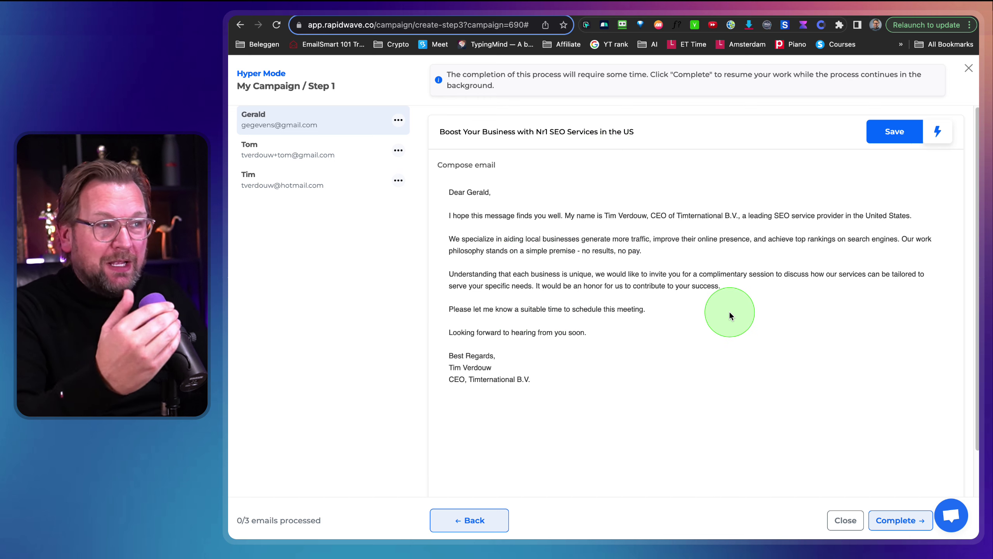
Step: Complete the Hyper Mode setup for Step 1 and view the campaign's drip sequence
{"action": "left_click", "coordinate": [898, 520]}
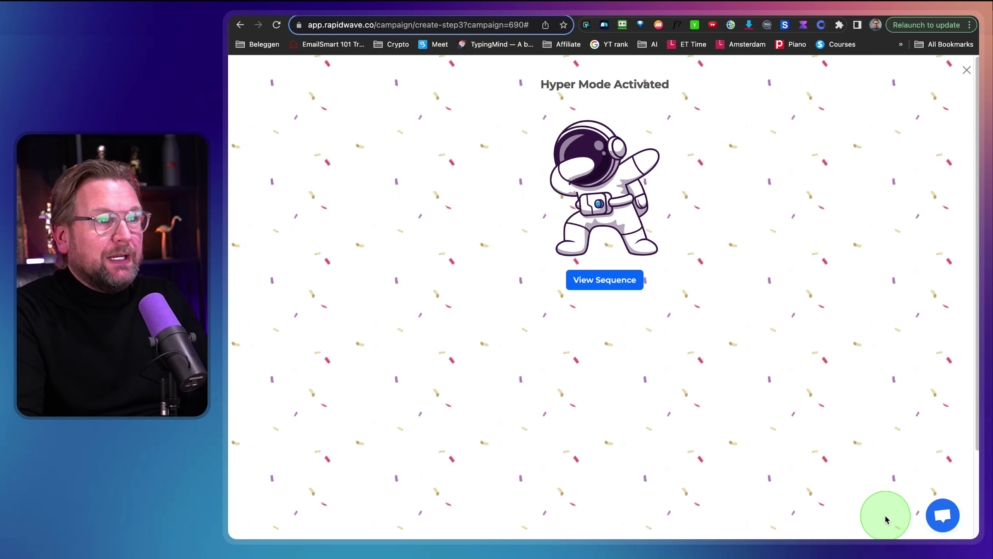
{"action": "left_click", "coordinate": [607, 282]}
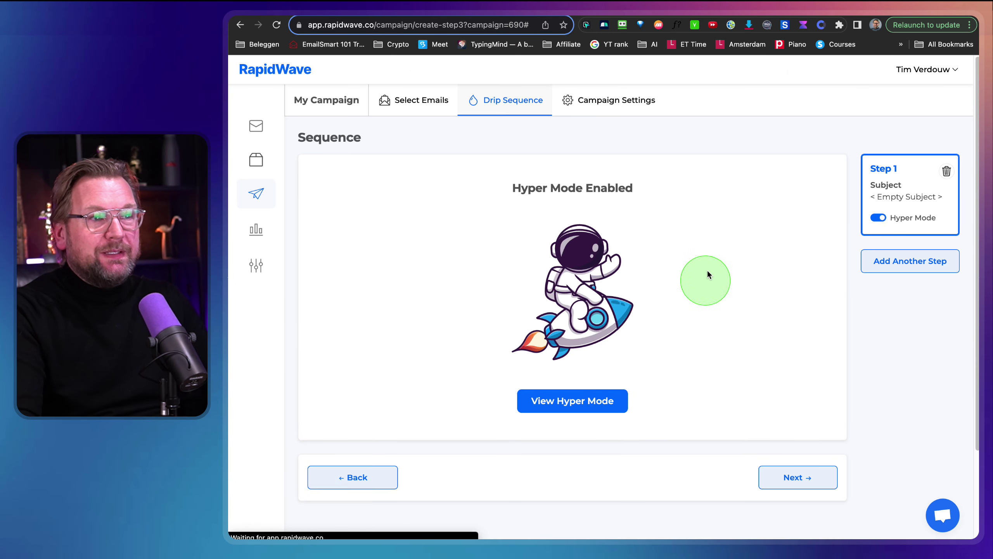
{"action": "left_click_drag", "start_coordinate": [487, 182], "coordinate": [700, 426]}
{"action": "left_click", "coordinate": [563, 400]}
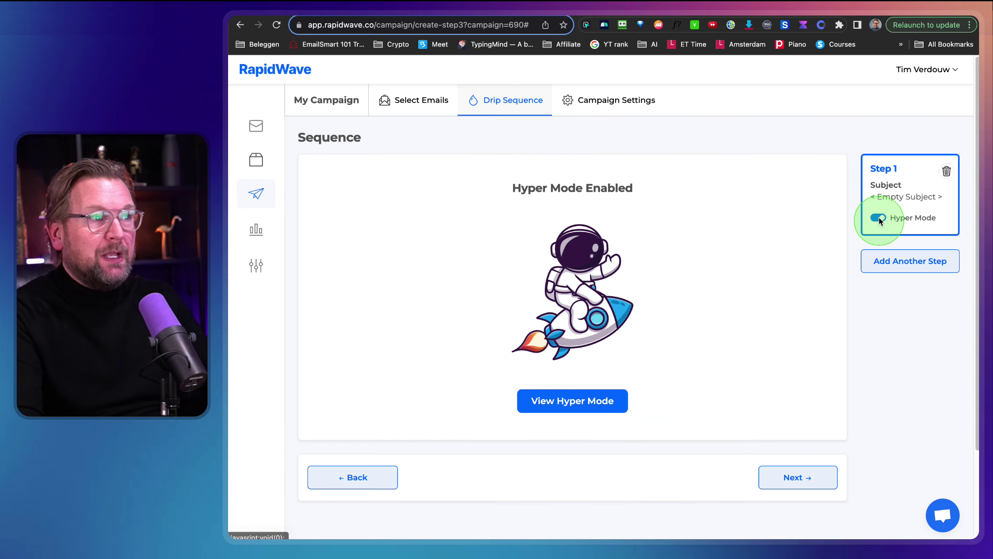
Step: Add a second step to the sequence and set the delay after Step 1 to 3 days
{"action": "left_click", "coordinate": [897, 263]}
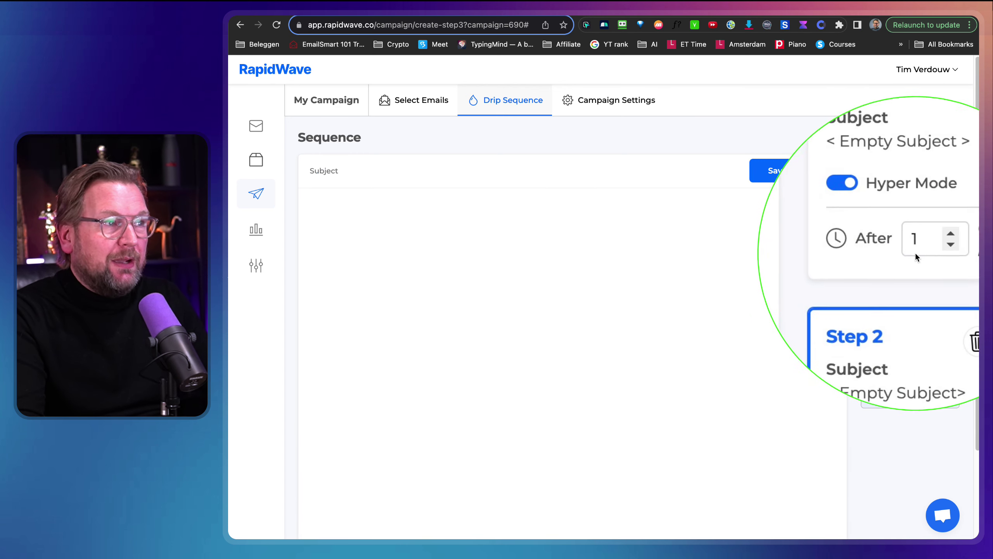
{"action": "left_click", "coordinate": [938, 243]}
{"action": "left_click", "coordinate": [937, 243]}
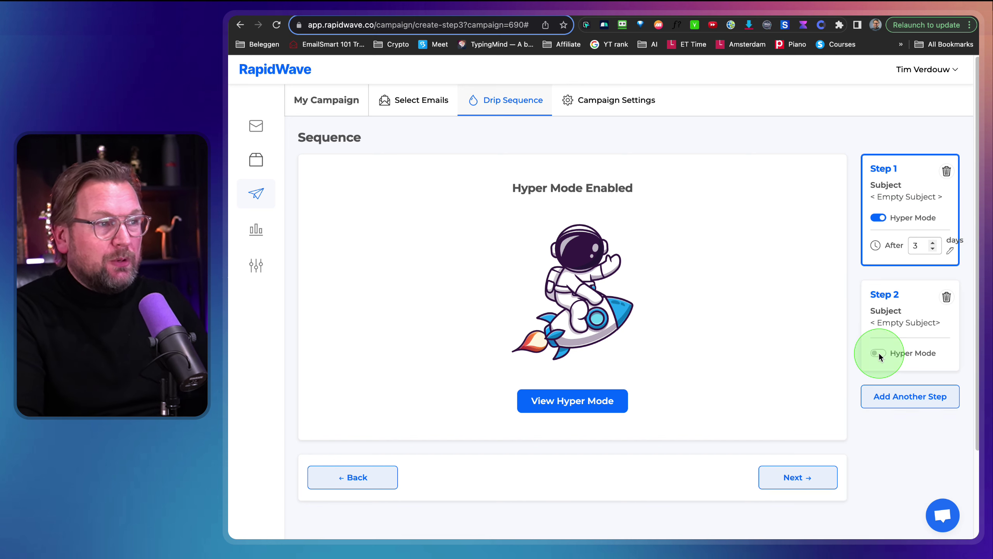
Step: Add a third and a fourth step to the drip sequence
{"action": "left_click", "coordinate": [913, 403]}
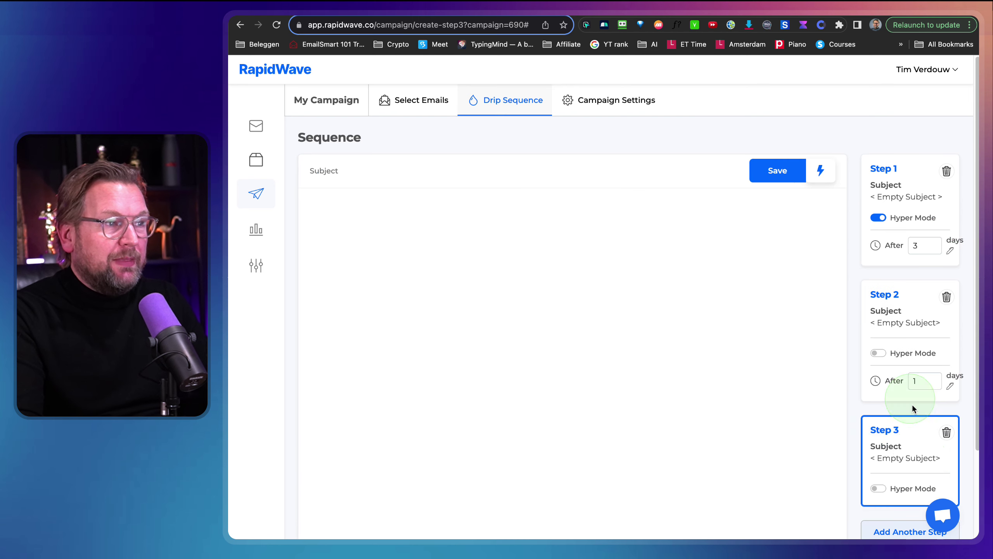
{"action": "scroll", "coordinate": [918, 451], "scroll_direction": "down", "scroll_amount": 3}
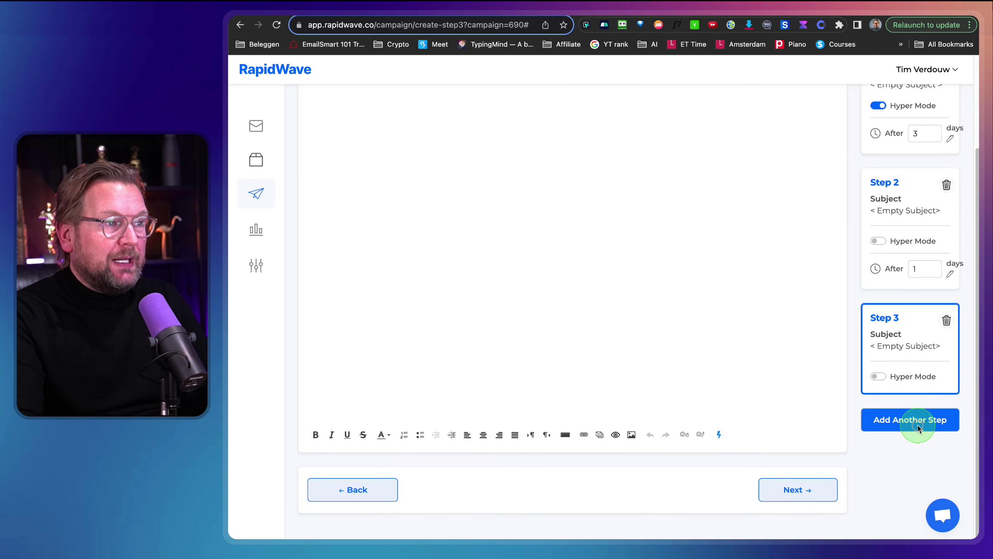
{"action": "left_click", "coordinate": [917, 424]}
{"action": "scroll", "coordinate": [916, 384], "scroll_direction": "down", "scroll_amount": 3}
{"action": "scroll", "coordinate": [926, 263], "scroll_direction": "up", "scroll_amount": 3}
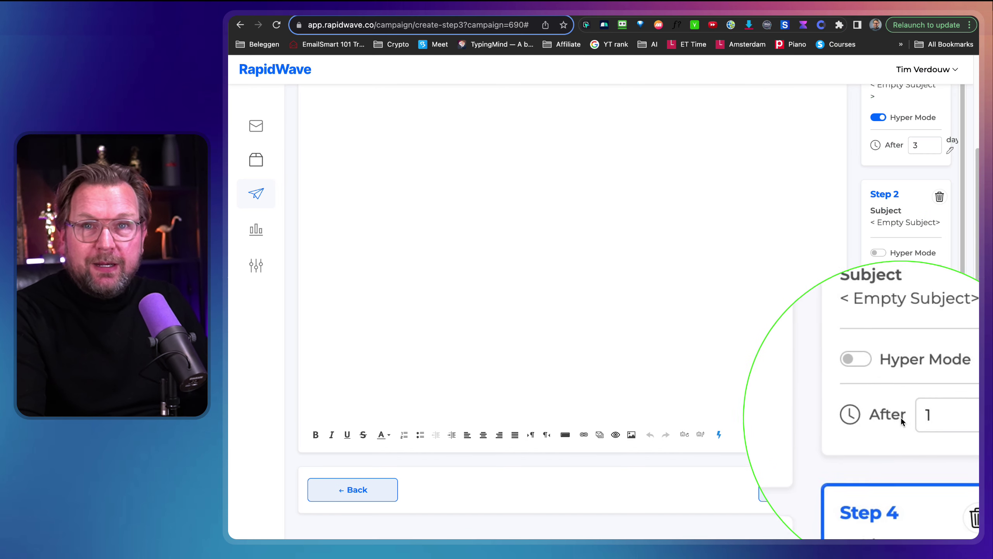
{"action": "scroll", "coordinate": [886, 333], "scroll_direction": "up", "scroll_amount": 3}
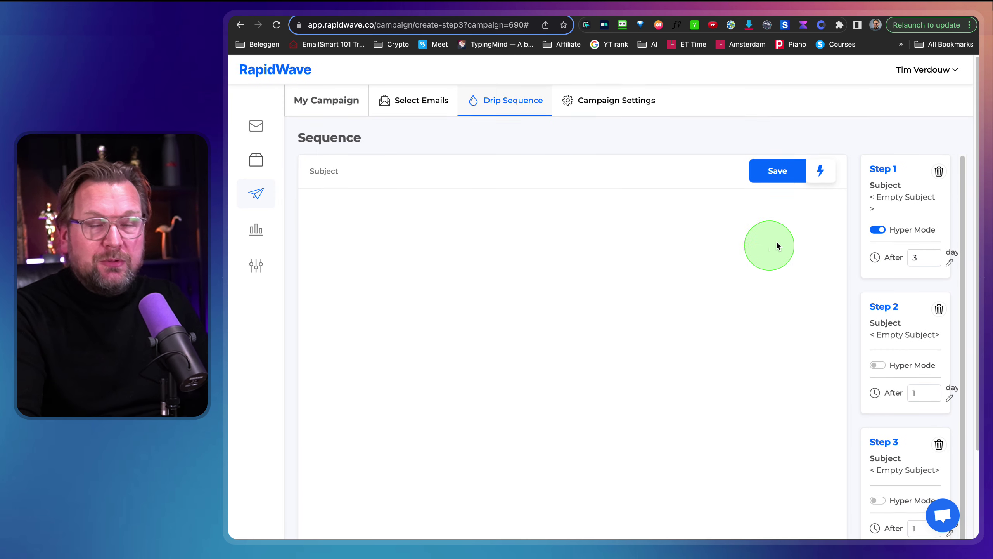
Step: Delete the added follow-up steps from the sequence, keeping only Step 1 with Hyper Mode
{"action": "left_click", "coordinate": [939, 309]}
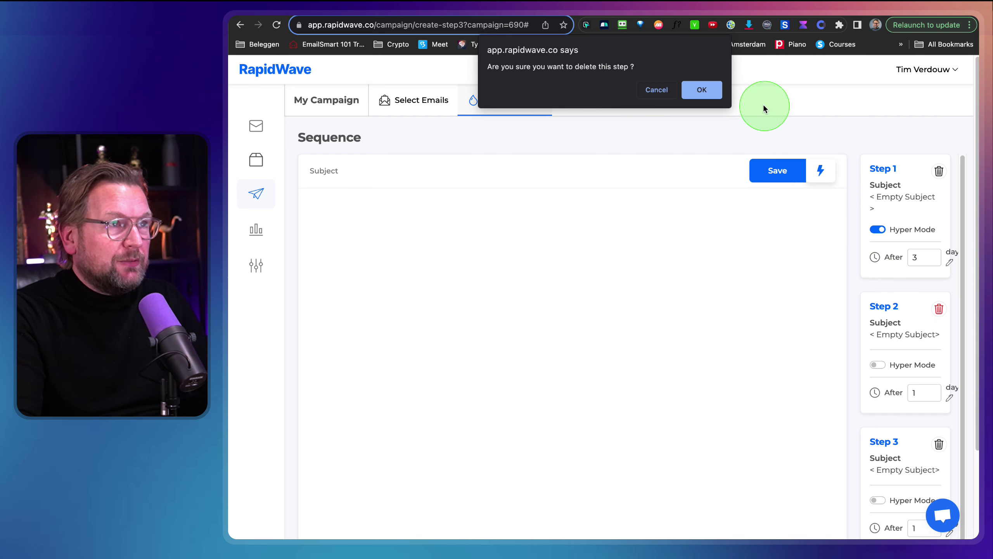
{"action": "left_click", "coordinate": [702, 90]}
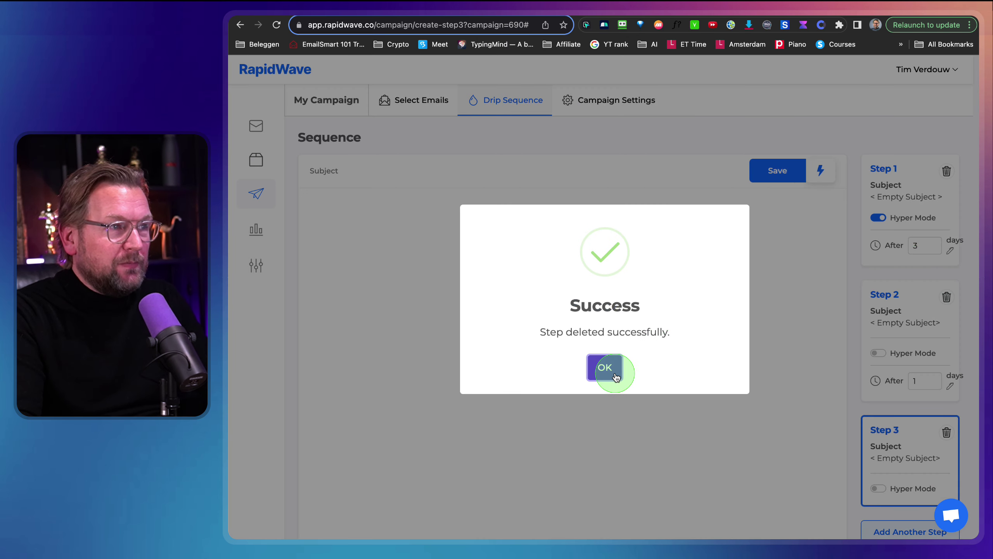
{"action": "left_click", "coordinate": [615, 375]}
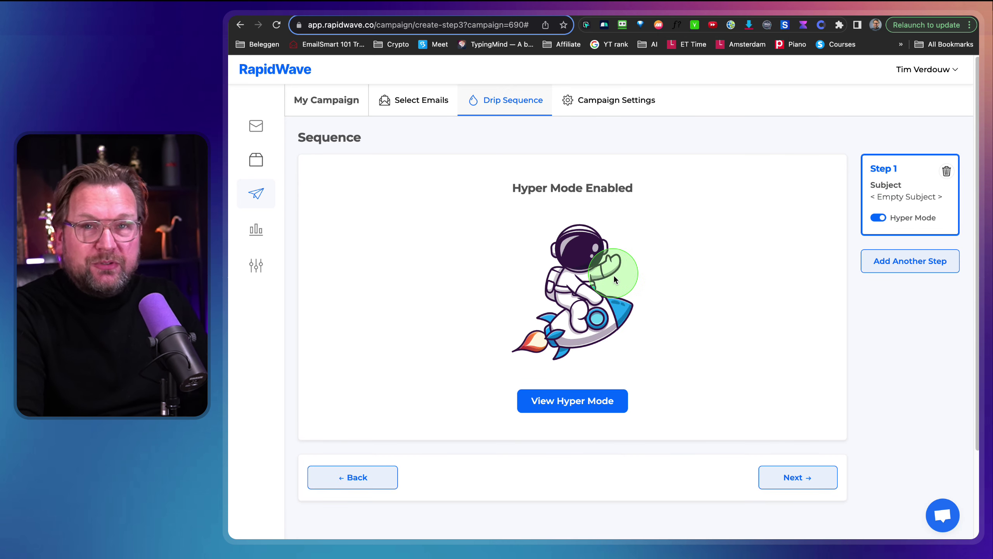
Step: Proceed to the campaign settings, name the campaign "Review campaign" and select the connected Gmail account as the sender
{"action": "left_click", "coordinate": [795, 482]}
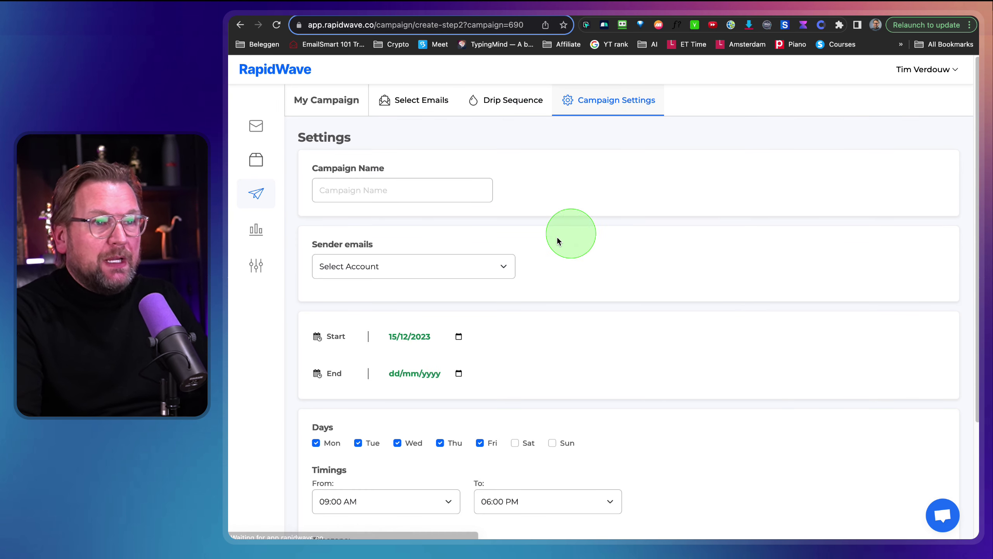
{"action": "left_click", "coordinate": [398, 193]}
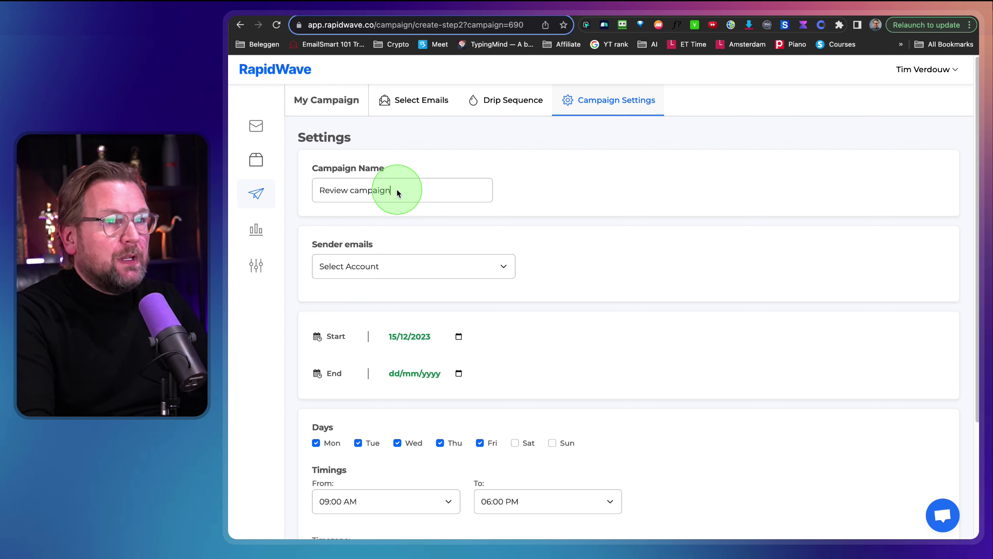
{"action": "left_click", "coordinate": [352, 267]}
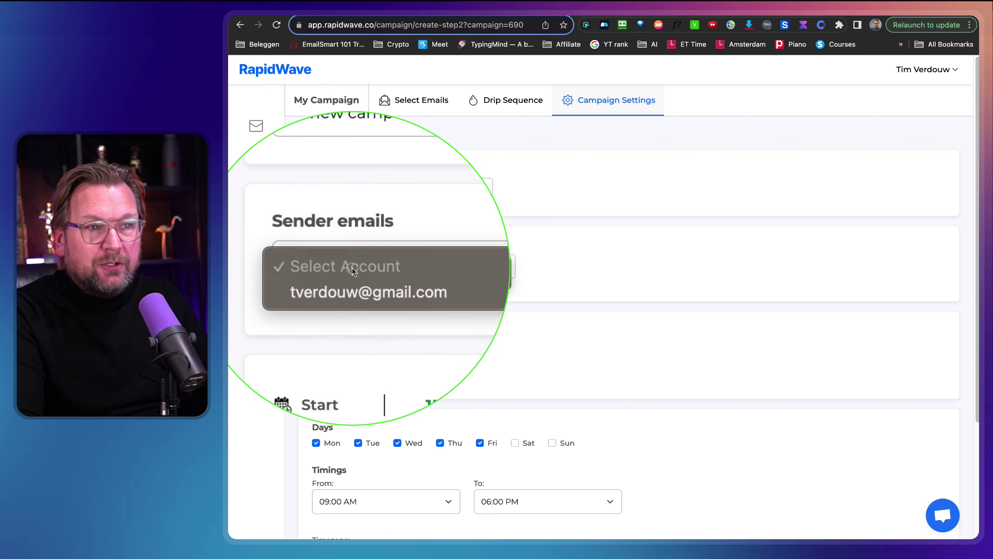
{"action": "left_click", "coordinate": [374, 284]}
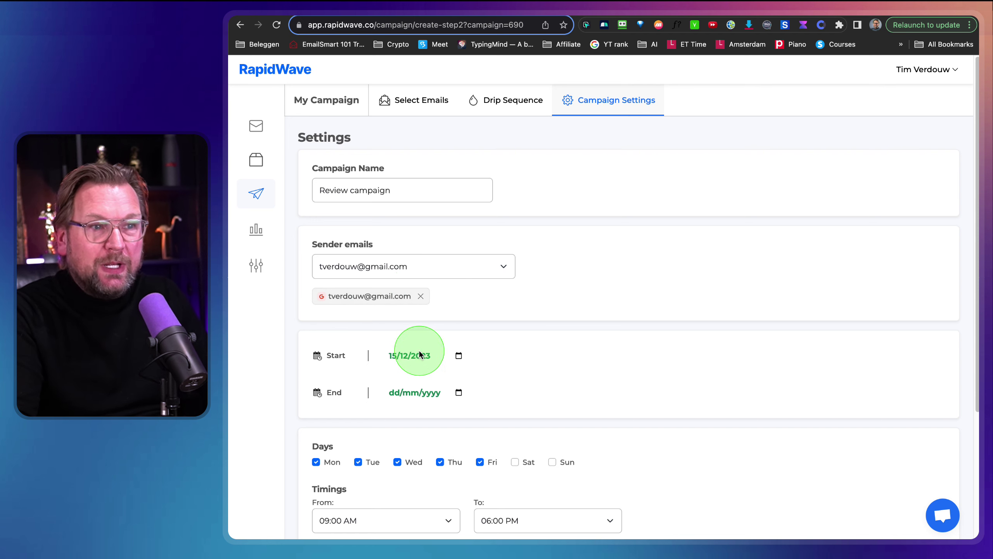
Step: Set the campaign's start date to 16/12/2023 and its end date to 22/12/2023
{"action": "left_click", "coordinate": [458, 356]}
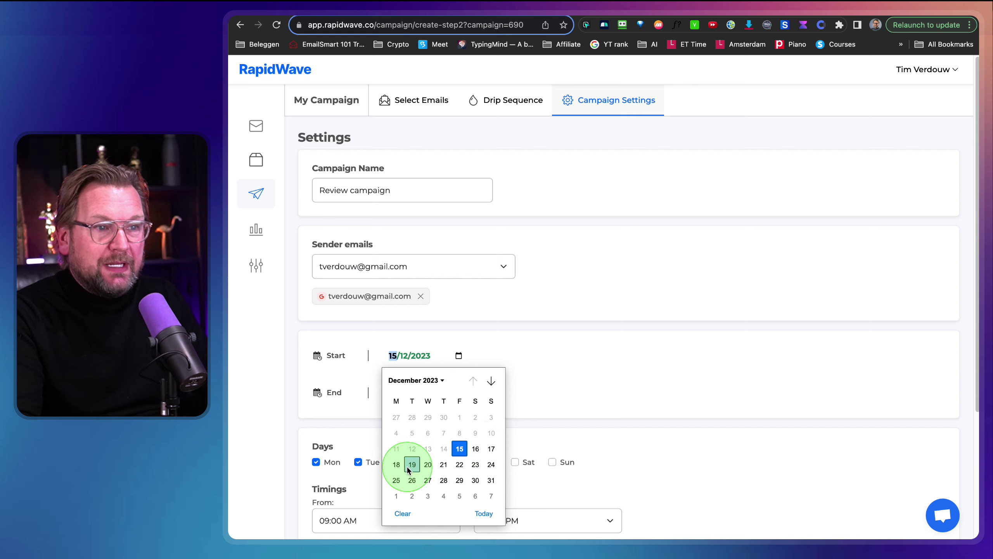
{"action": "left_click", "coordinate": [476, 449]}
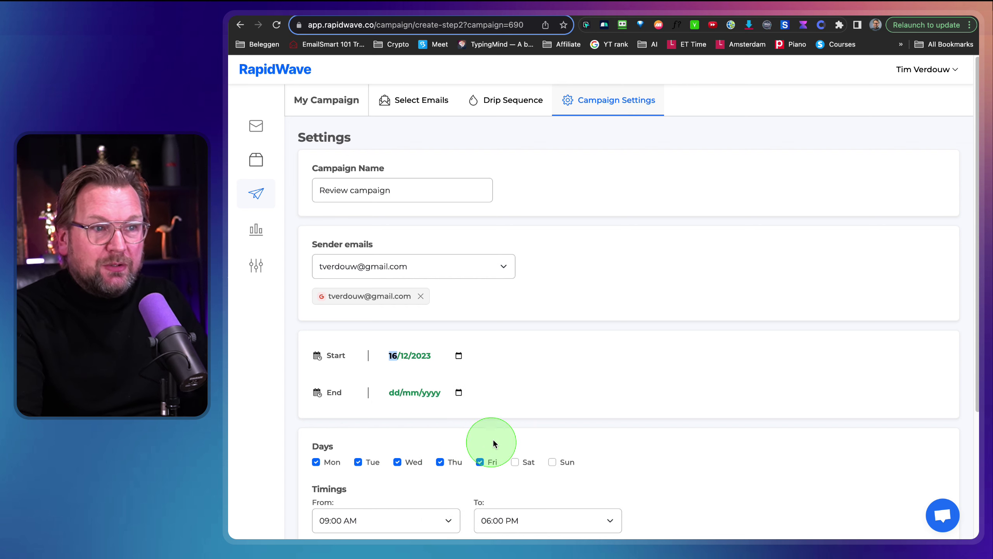
{"action": "left_click", "coordinate": [459, 393]}
{"action": "left_click", "coordinate": [460, 502]}
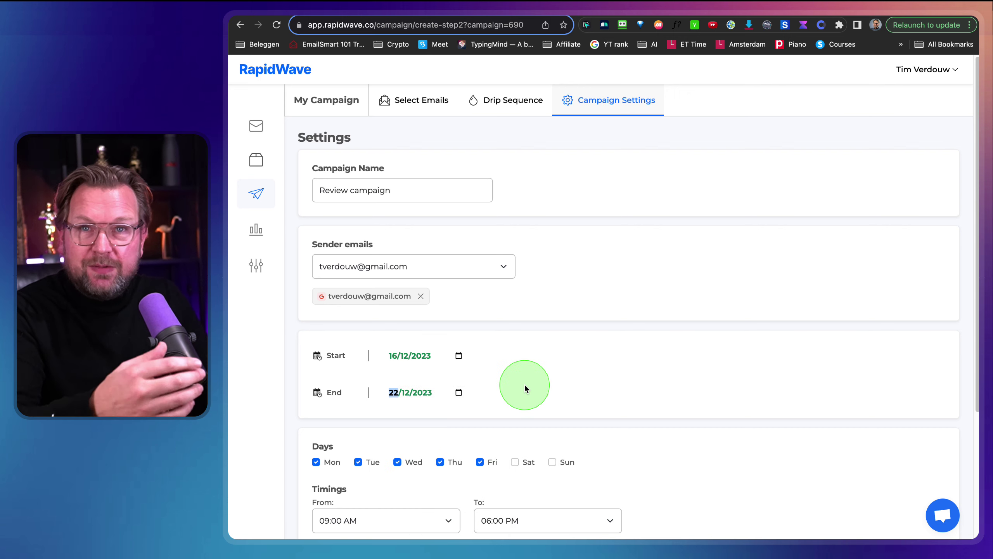
Step: Start the campaign with its weekday sending schedule, and check its entry in the campaigns list
{"action": "scroll", "coordinate": [525, 387], "scroll_direction": "down", "scroll_amount": 5}
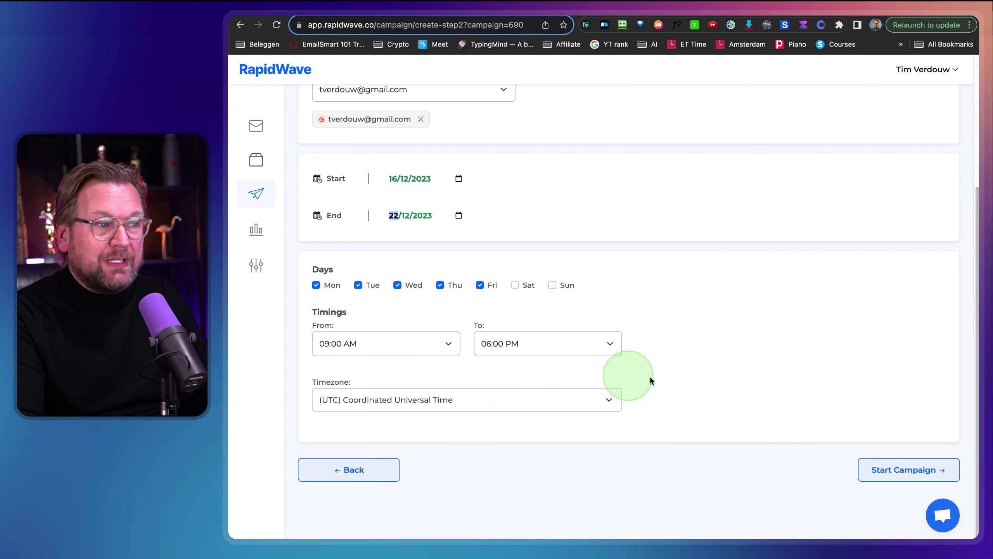
{"action": "left_click", "coordinate": [893, 472]}
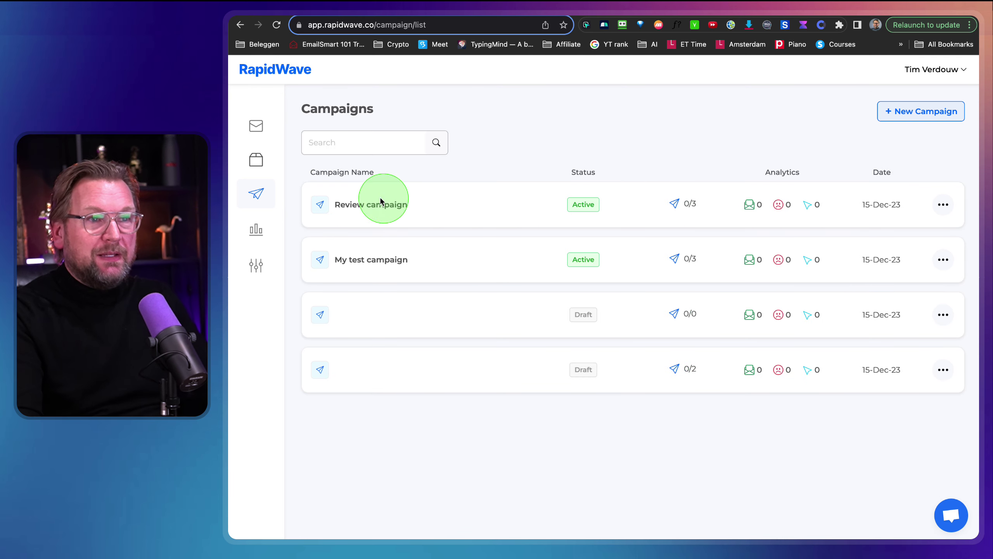
{"action": "left_click_drag", "start_coordinate": [312, 184], "coordinate": [930, 290]}
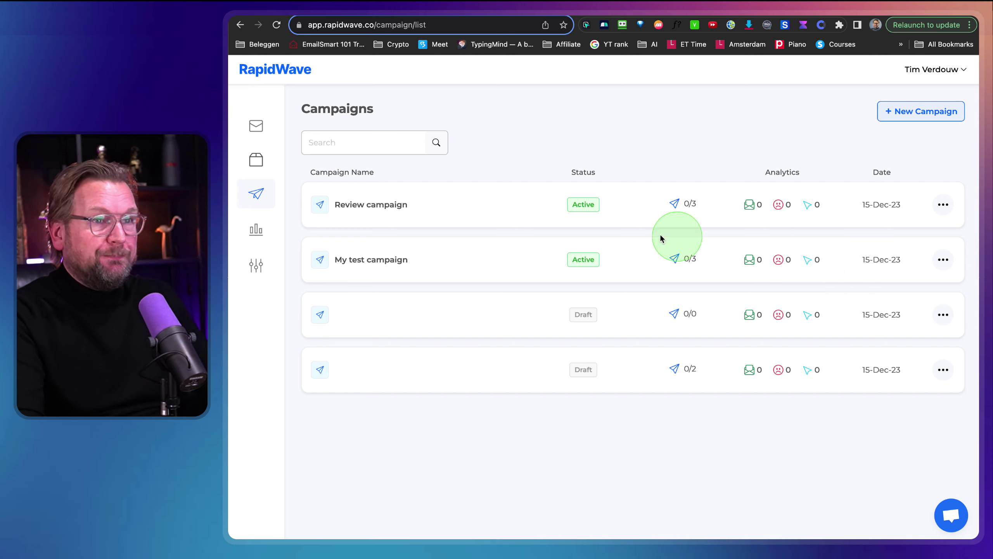
Step: Examine the analytics overview for delivered, open, bounce and click-through figures, and the per-campaign performance table
{"action": "left_click", "coordinate": [252, 234]}
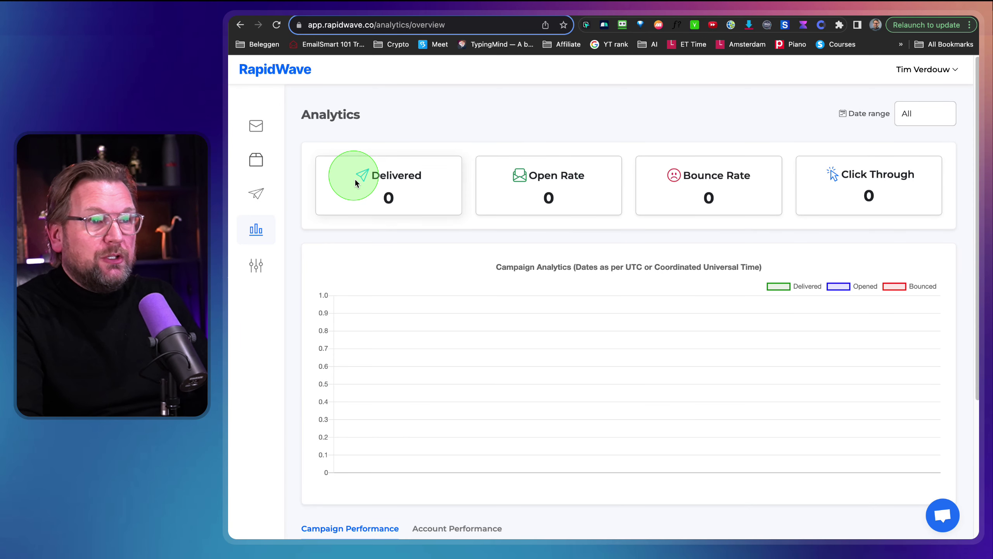
{"action": "left_click", "coordinate": [542, 189]}
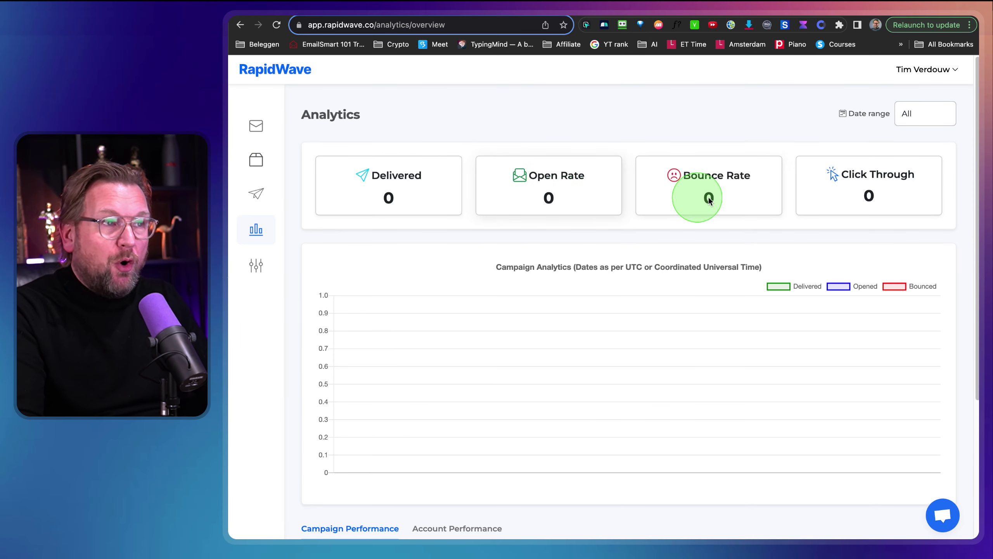
{"action": "scroll", "coordinate": [787, 300], "scroll_direction": "down", "scroll_amount": 5}
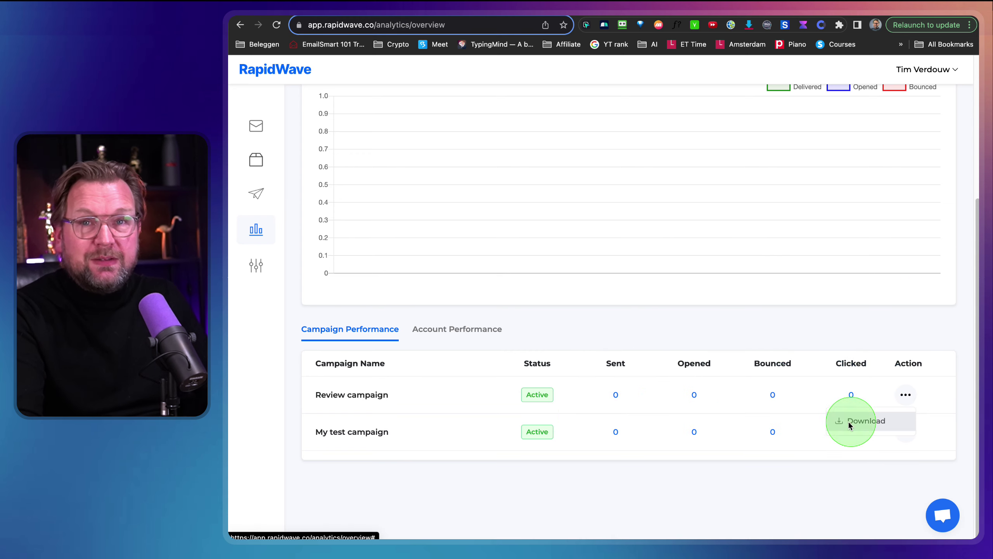
{"action": "left_click", "coordinate": [690, 333]}
Step: Open the account's profile settings
{"action": "left_click", "coordinate": [247, 264]}
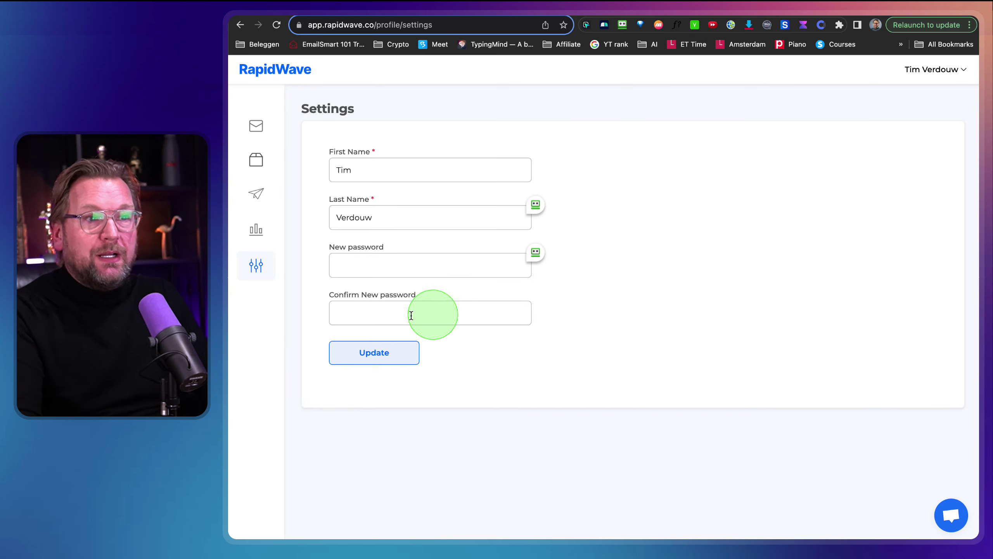
Step: Open the email lists, begin a mail to the contact tagged Local businesses, and view the campaign's drip sequence
{"action": "left_click", "coordinate": [254, 129]}
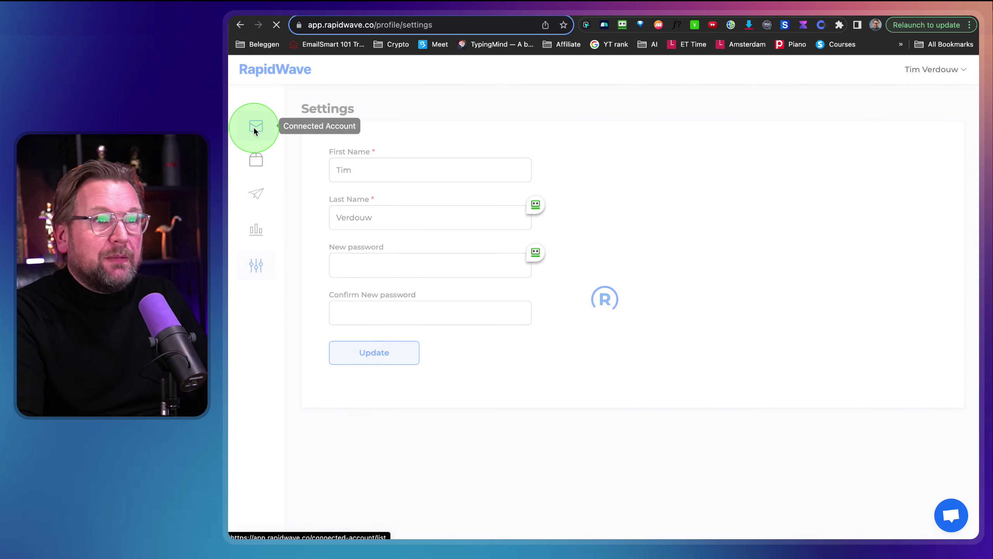
{"action": "left_click", "coordinate": [255, 161]}
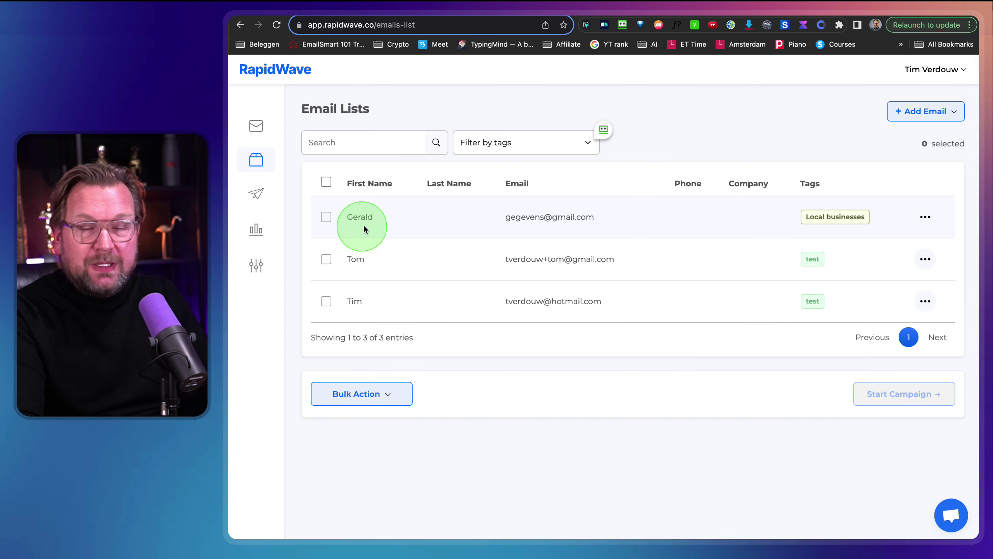
{"action": "left_click", "coordinate": [925, 217]}
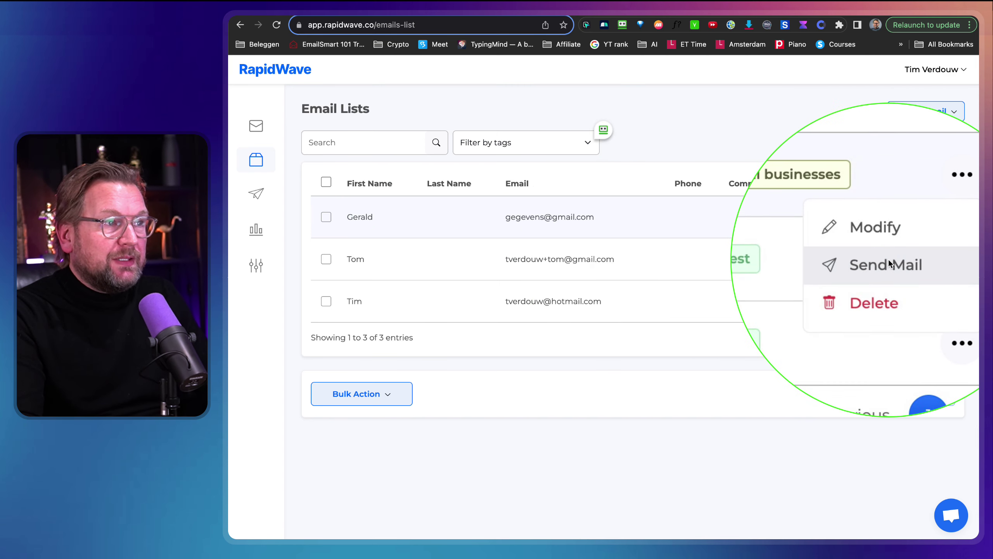
{"action": "left_click", "coordinate": [889, 260]}
{"action": "left_click", "coordinate": [707, 160]}
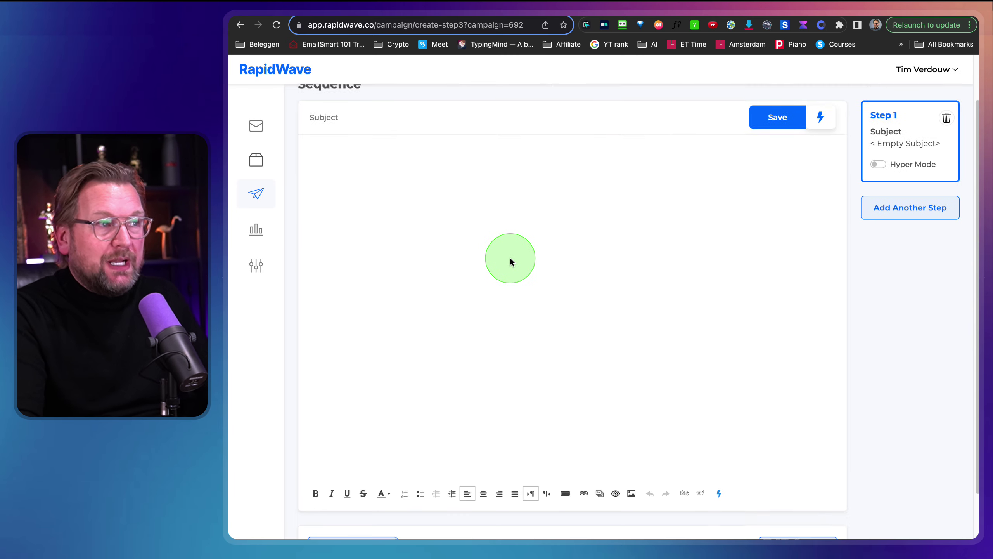
{"action": "scroll", "coordinate": [459, 415], "scroll_direction": "up", "scroll_amount": 3}
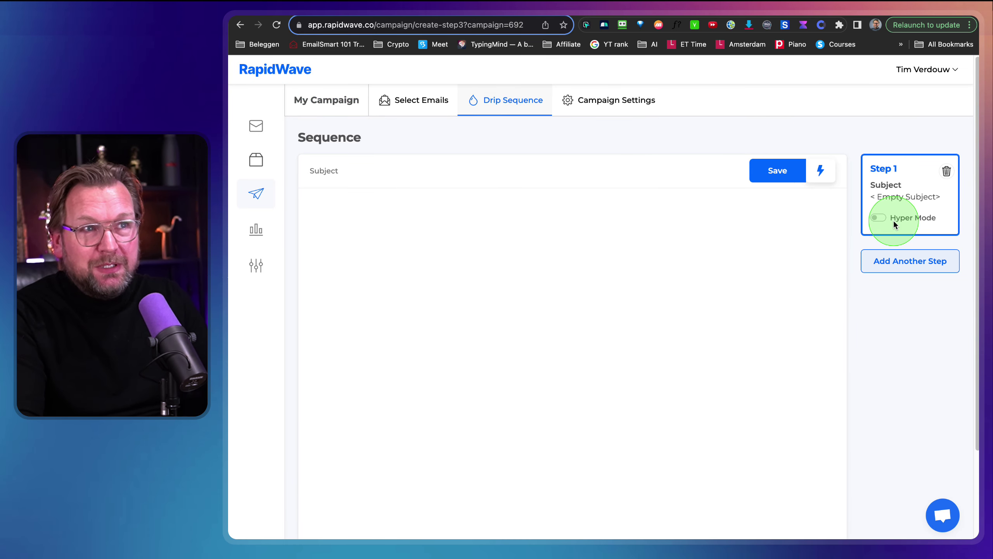
{"action": "left_click", "coordinate": [256, 126]}
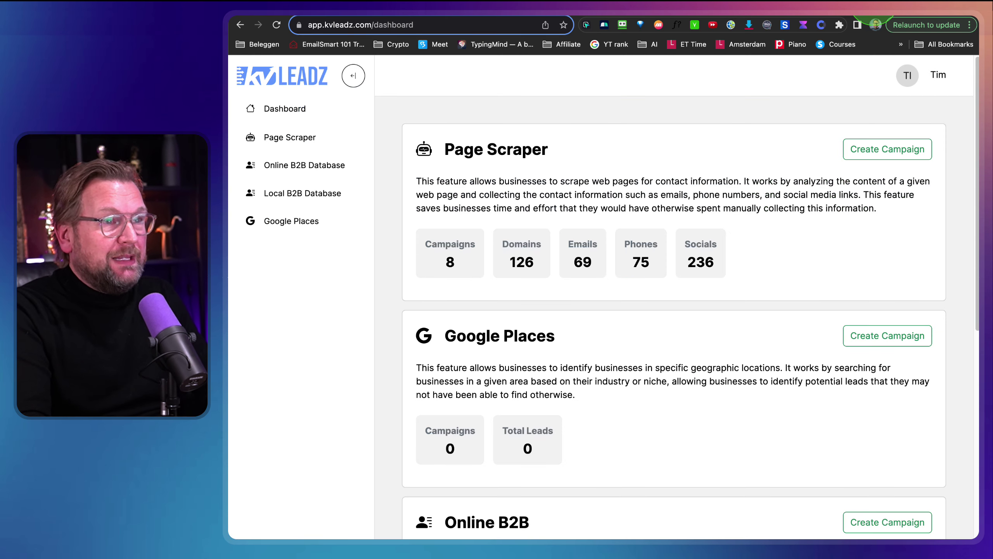
Step: Switch to KVLeadz and look over the Page Scraper campaigns and the form for importing domains from a URL
{"action": "left_click", "coordinate": [603, 234]}
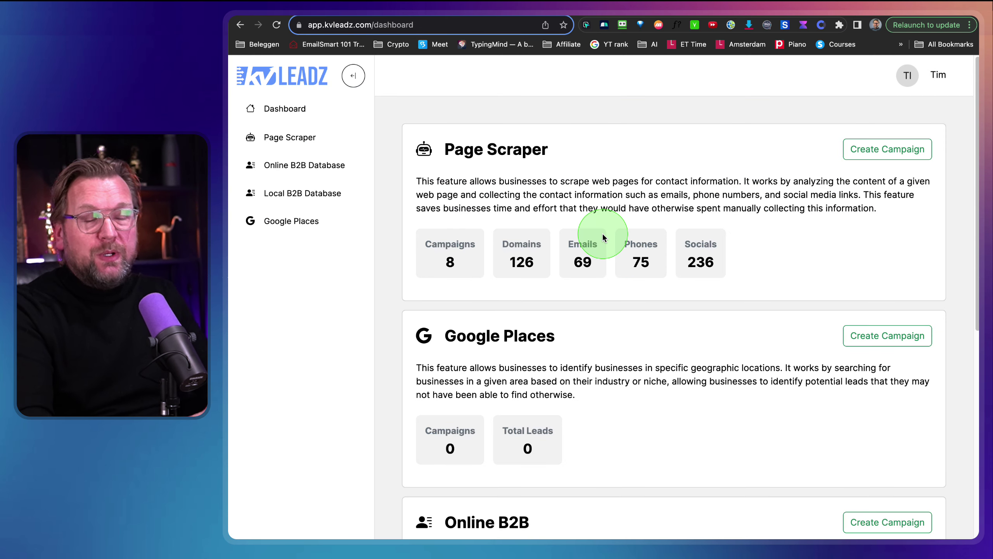
{"action": "left_click", "coordinate": [312, 136]}
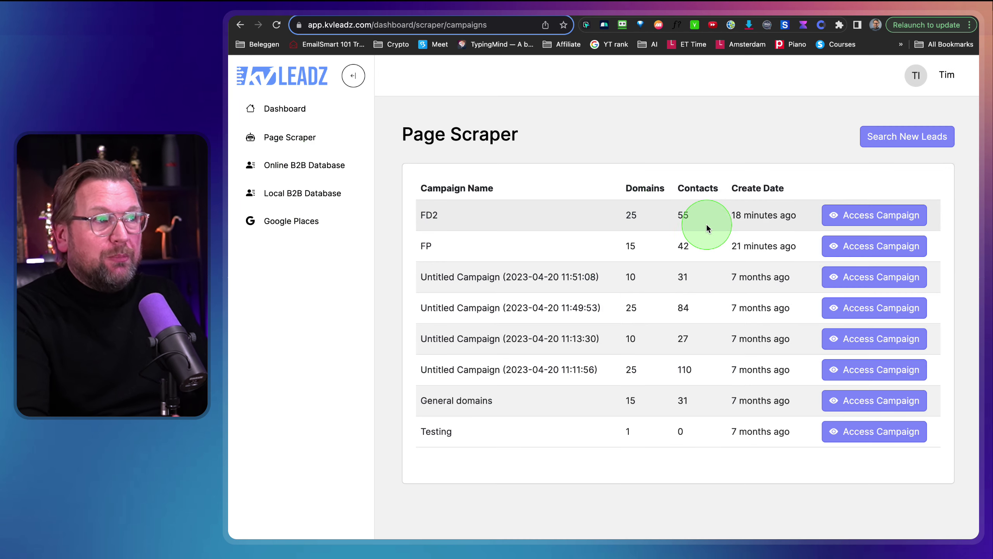
{"action": "left_click", "coordinate": [908, 139]}
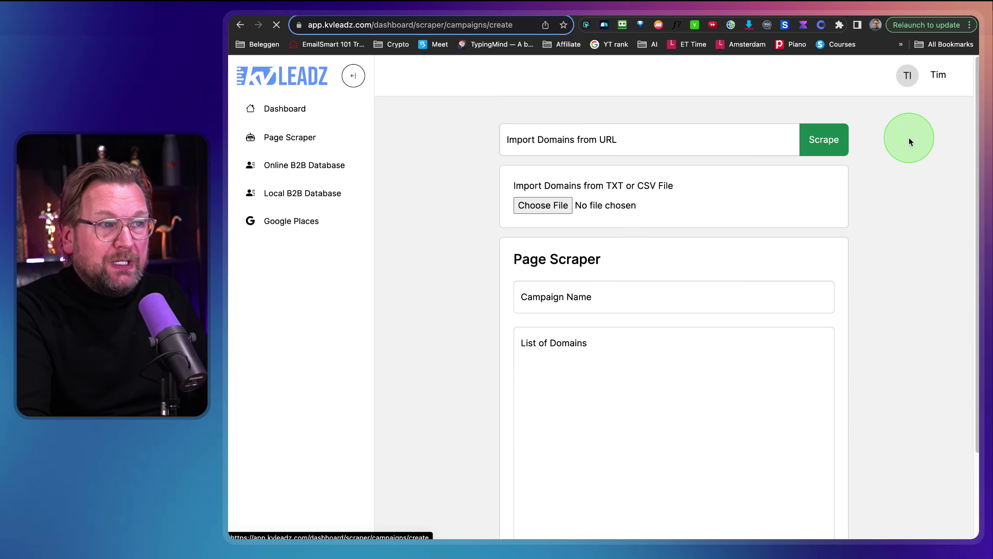
{"action": "left_click", "coordinate": [591, 144]}
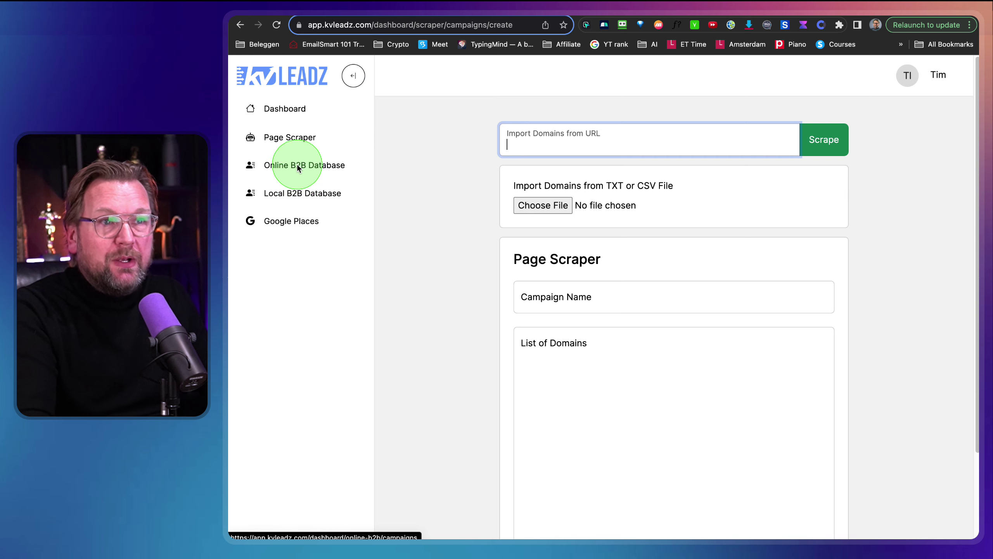
Step: Start a new Online B2B Database lead search and name the campaign khdkajshfadfadf
{"action": "left_click", "coordinate": [269, 167]}
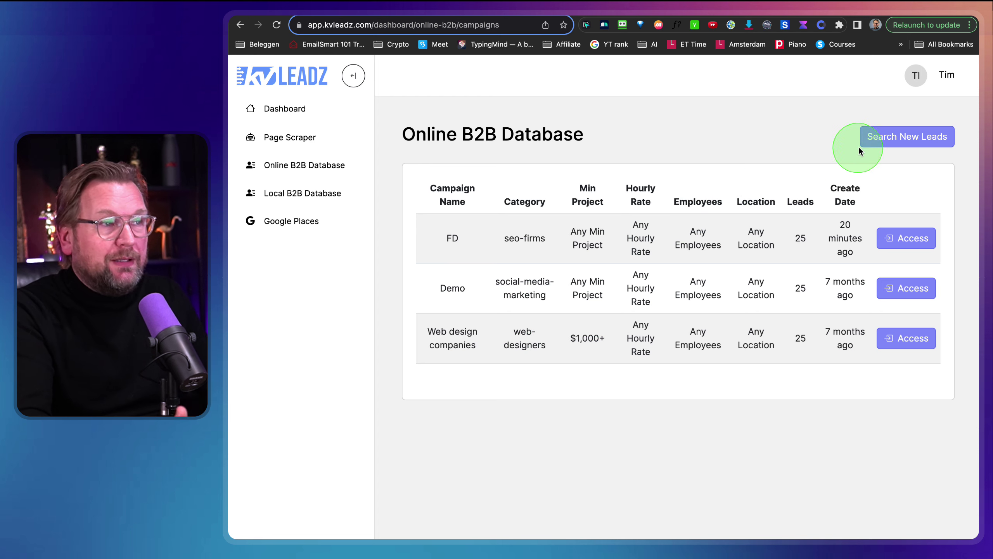
{"action": "left_click", "coordinate": [879, 137]}
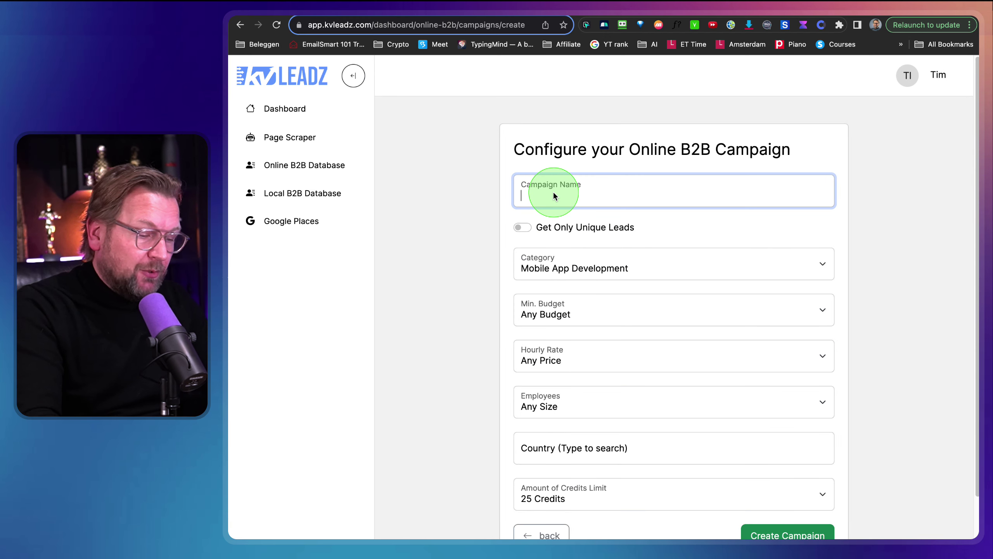
{"action": "type", "text": "khdkajshfadfadf"}
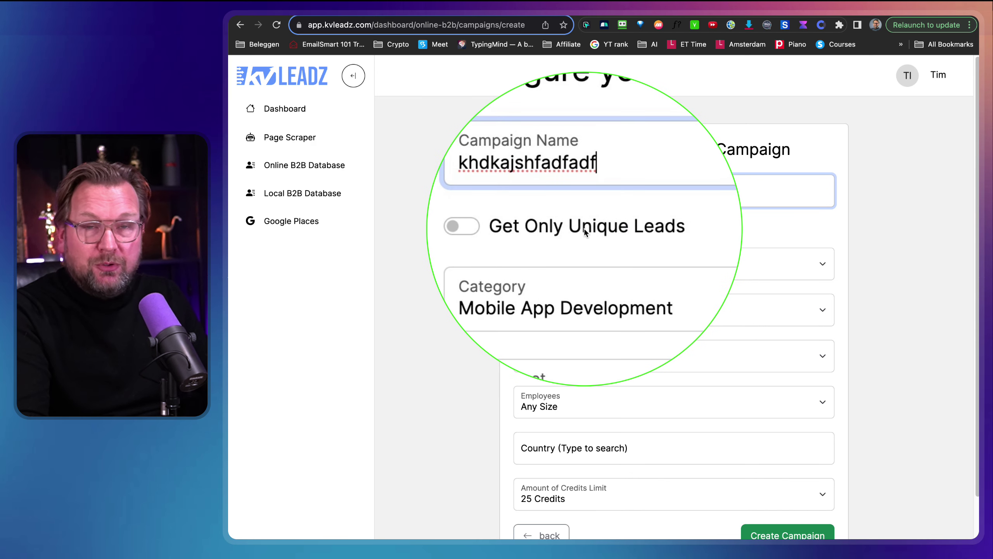
Step: Set the campaign's category to Web Design Companies and keep the employees filter at Any Size
{"action": "scroll", "coordinate": [629, 287], "scroll_direction": "down", "scroll_amount": 2}
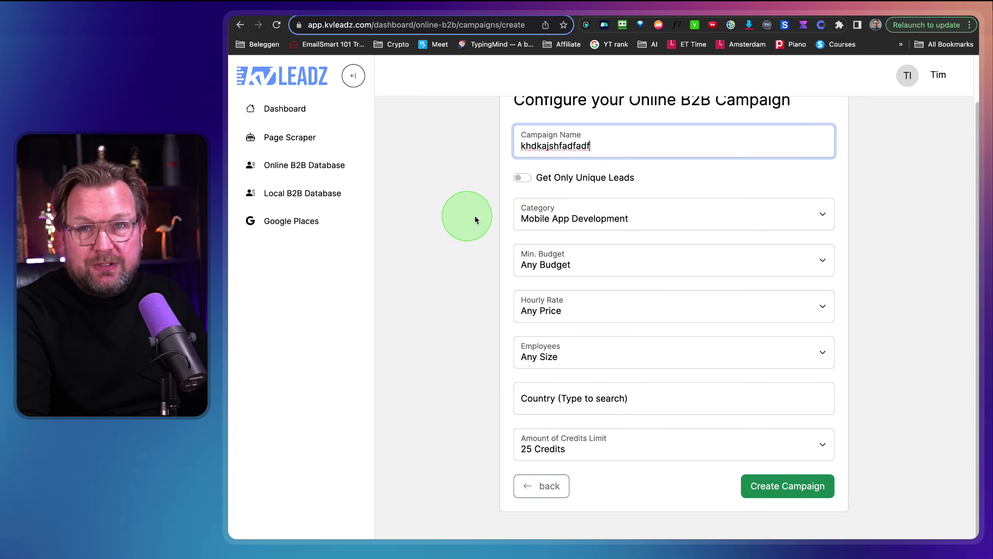
{"action": "left_click", "coordinate": [552, 219]}
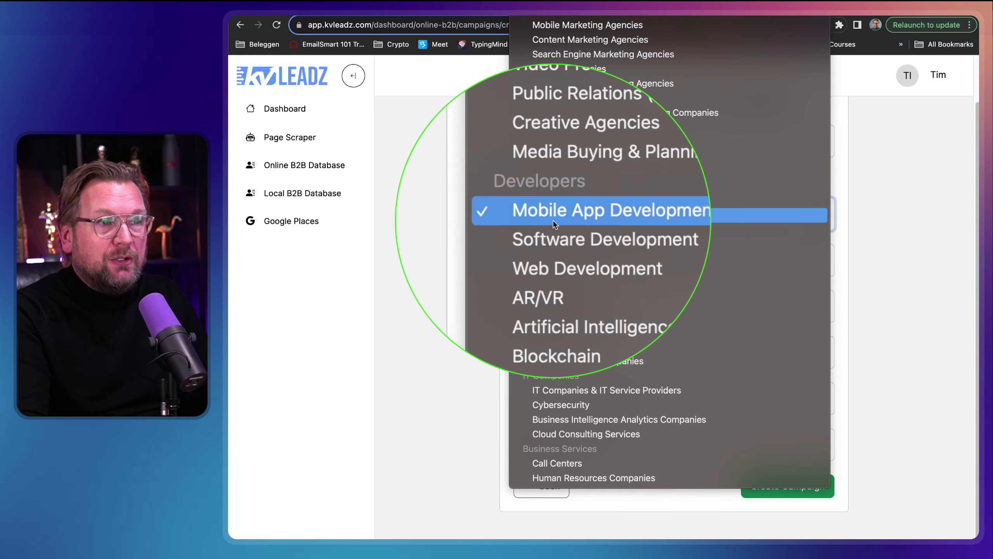
{"action": "scroll", "coordinate": [626, 361], "scroll_direction": "up", "scroll_amount": 3}
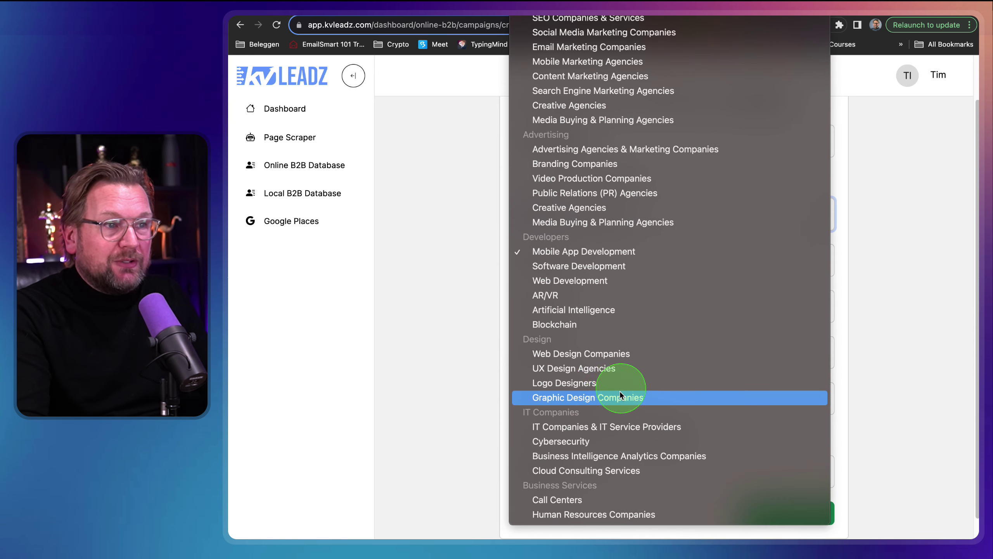
{"action": "left_click", "coordinate": [591, 354]}
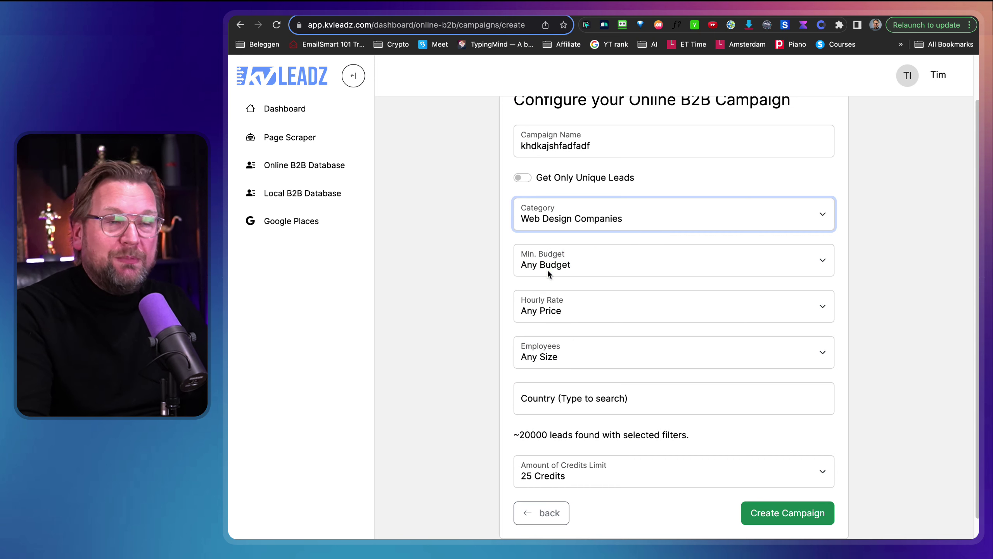
{"action": "left_click", "coordinate": [554, 357]}
{"action": "left_click", "coordinate": [499, 324]}
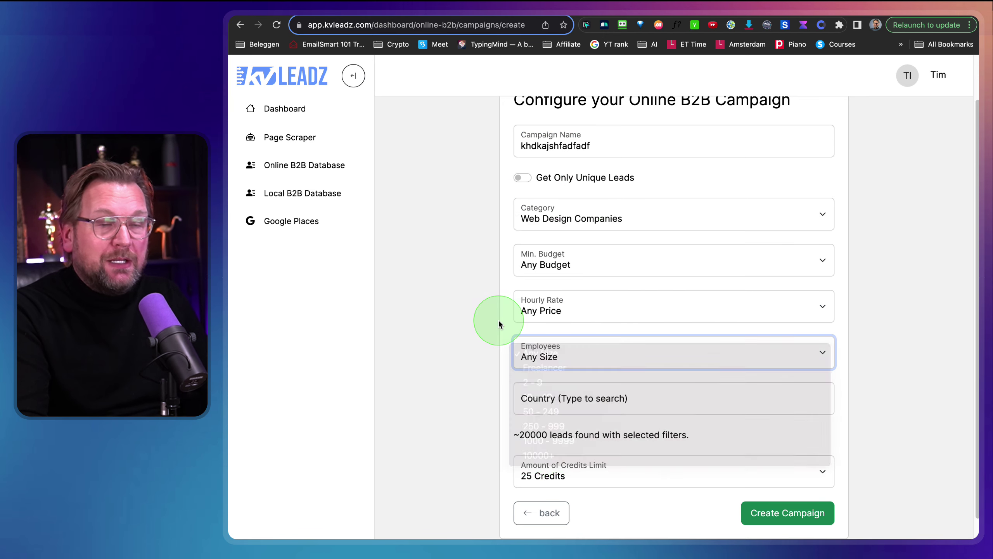
Step: Set the campaign's country filter to United States
{"action": "left_click", "coordinate": [591, 386]}
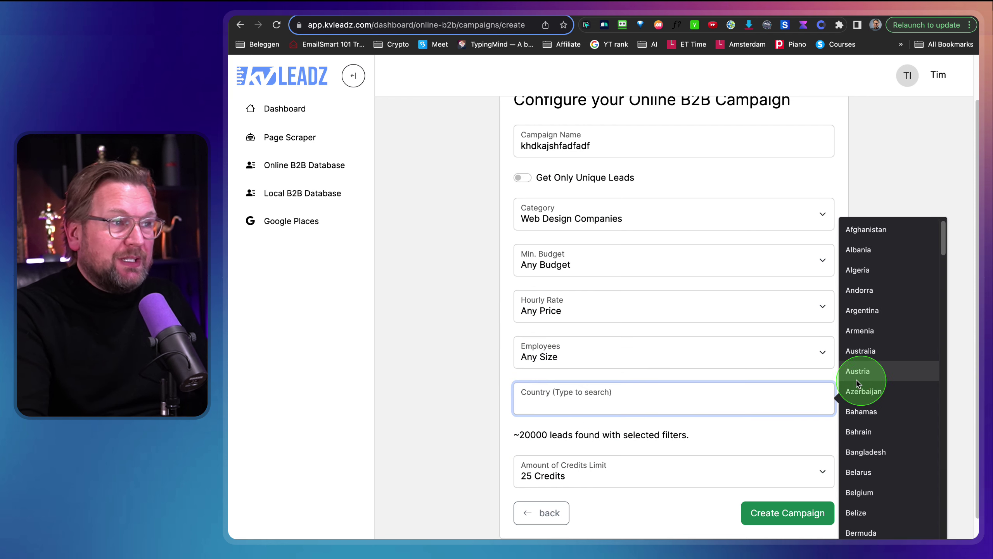
{"action": "scroll", "coordinate": [877, 360], "scroll_direction": "down", "scroll_amount": 20}
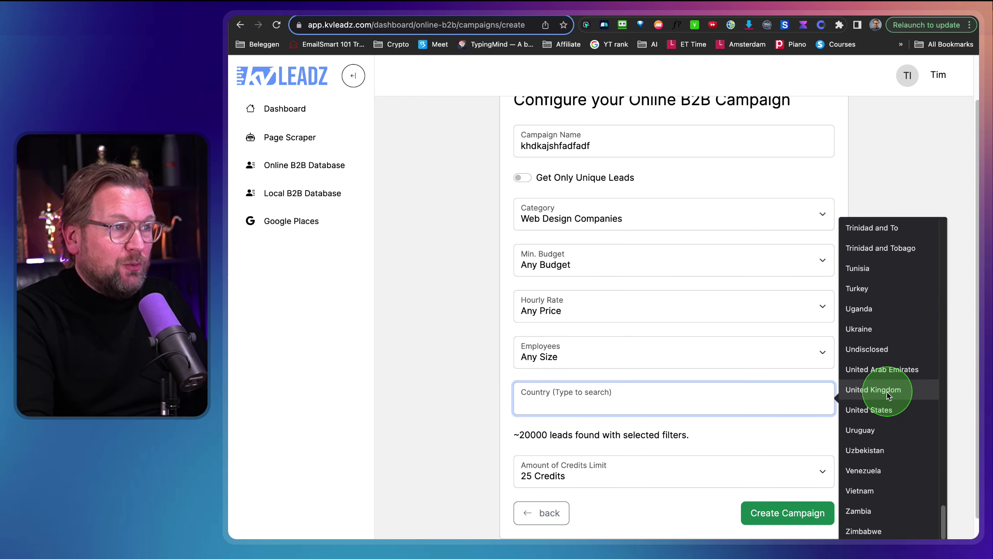
{"action": "scroll", "coordinate": [880, 425], "scroll_direction": "up", "scroll_amount": 2}
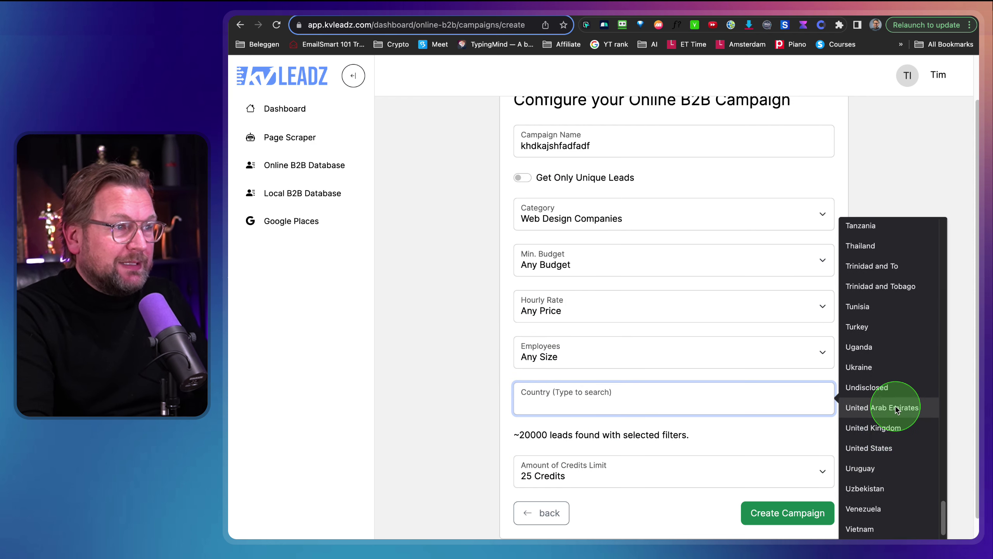
{"action": "left_click", "coordinate": [880, 445]}
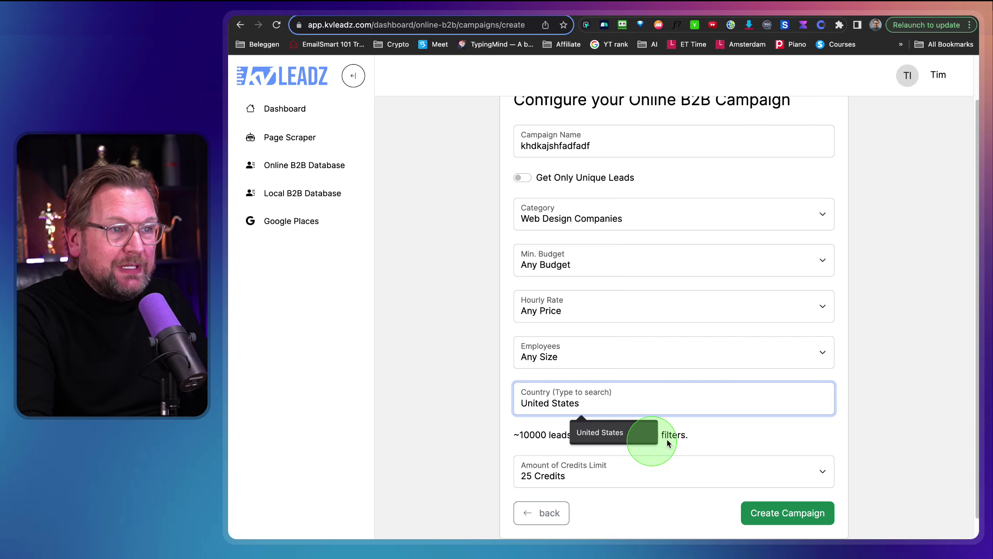
{"action": "left_click", "coordinate": [678, 431]}
Step: Clear the country filter, browse the country list and select United States again
{"action": "left_click_drag", "start_coordinate": [591, 407], "coordinate": [481, 406]}
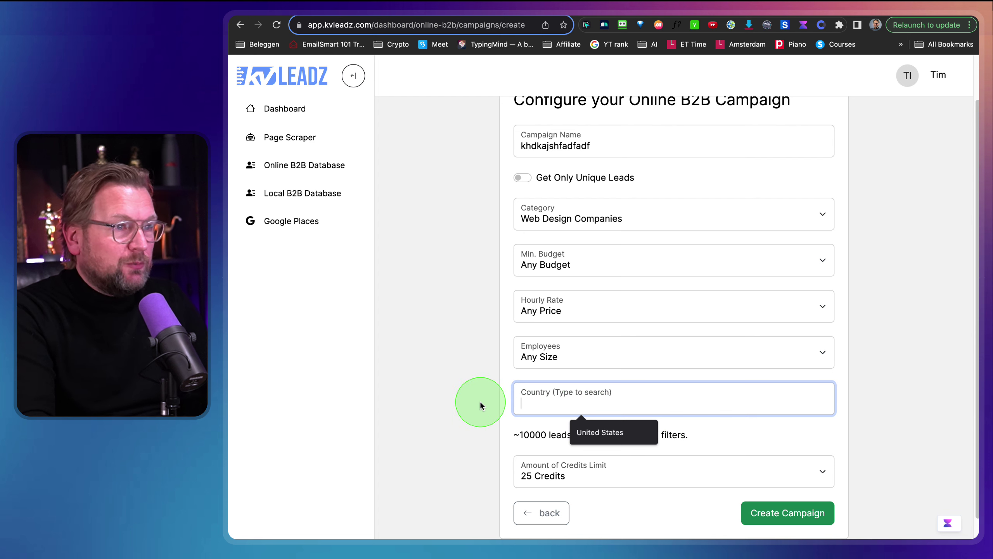
{"action": "left_click", "coordinate": [524, 402]}
{"action": "scroll", "coordinate": [868, 337], "scroll_direction": "down", "scroll_amount": 3}
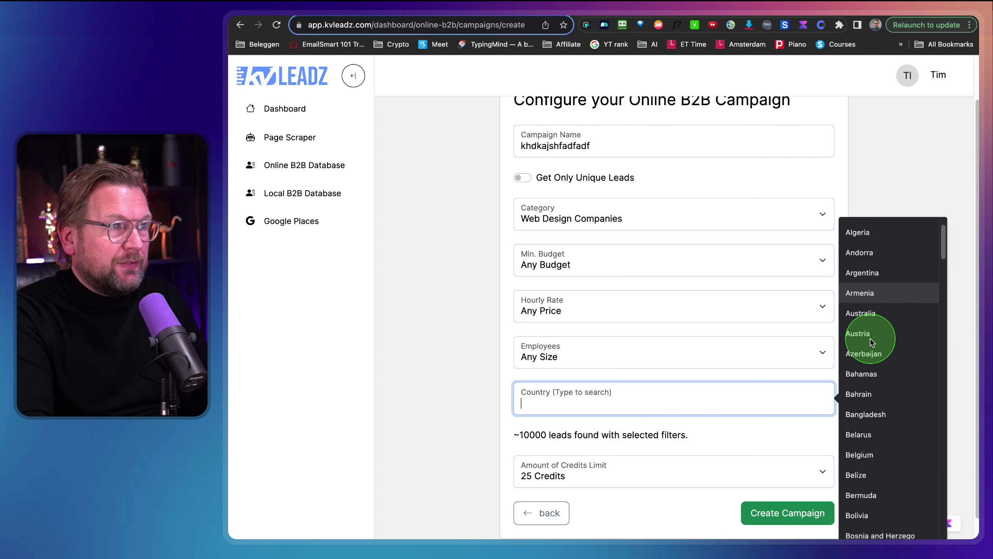
{"action": "scroll", "coordinate": [871, 341], "scroll_direction": "down", "scroll_amount": 10}
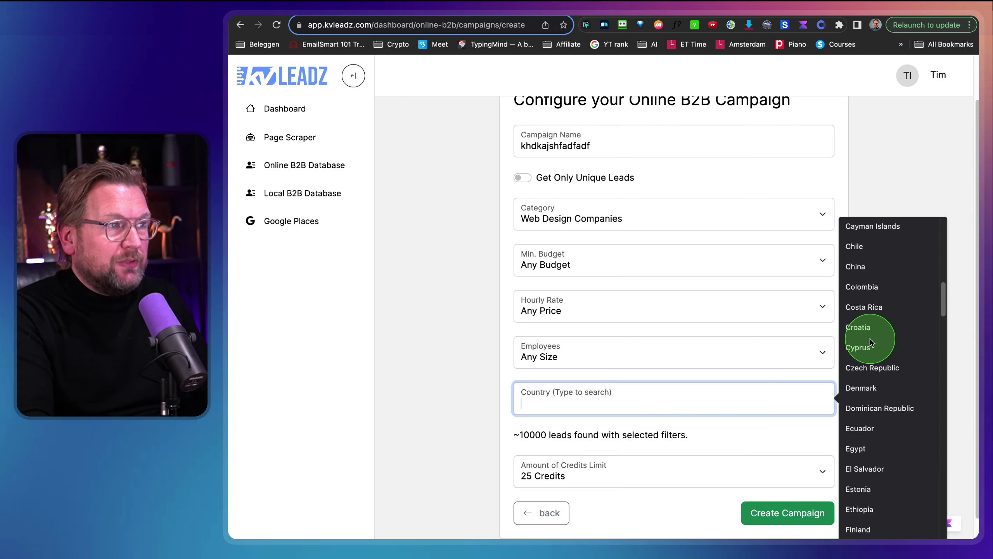
{"action": "scroll", "coordinate": [870, 338], "scroll_direction": "down", "scroll_amount": 15}
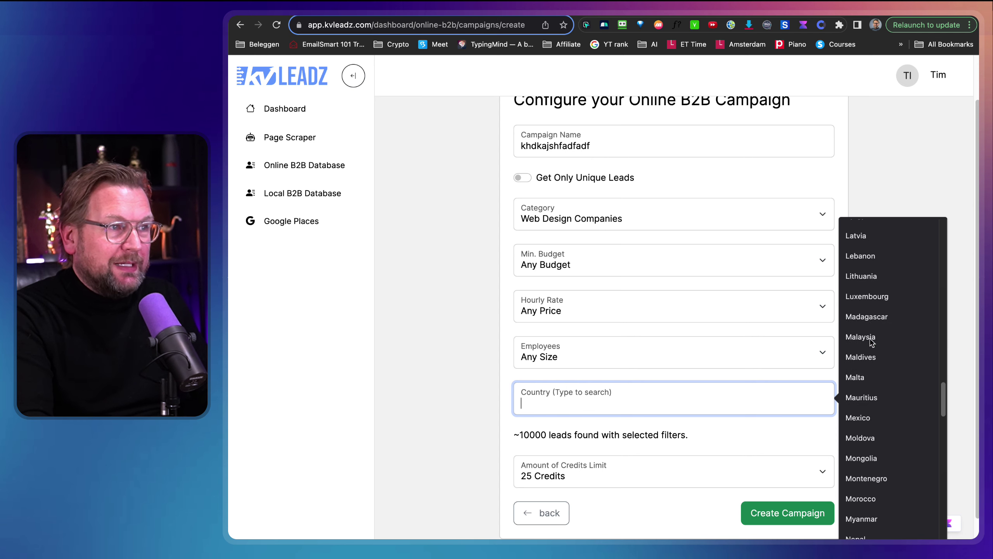
{"action": "scroll", "coordinate": [870, 341], "scroll_direction": "down", "scroll_amount": 15}
{"action": "left_click", "coordinate": [891, 396]}
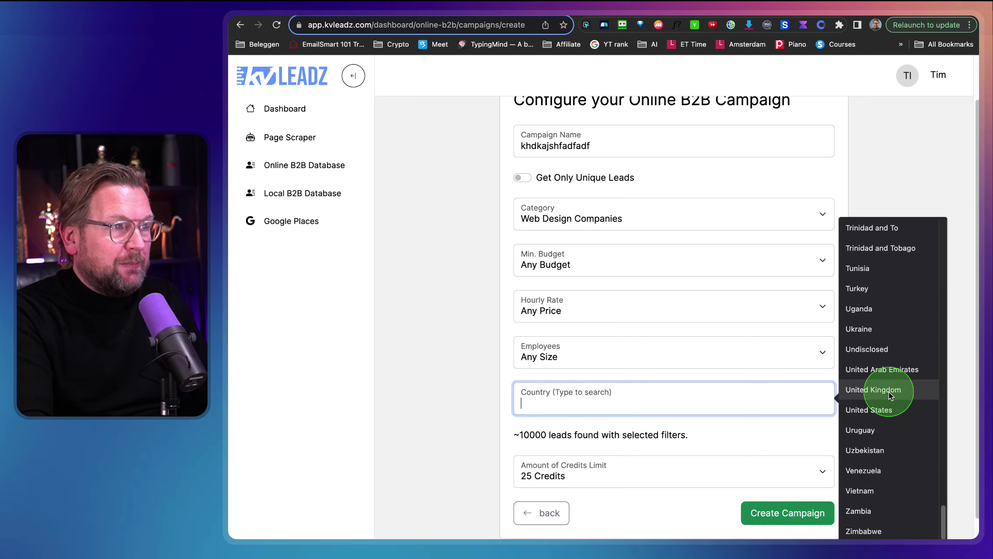
{"action": "left_click", "coordinate": [886, 409]}
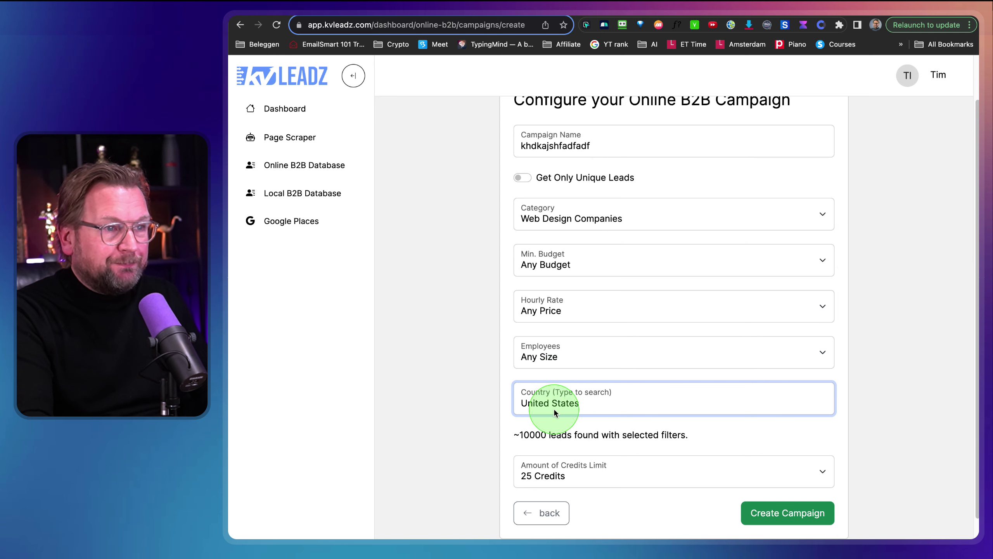
Step: Create the Online B2B campaign with the 25-credit limit and look across the columns of its leads table
{"action": "scroll", "coordinate": [555, 420], "scroll_direction": "down", "scroll_amount": 1}
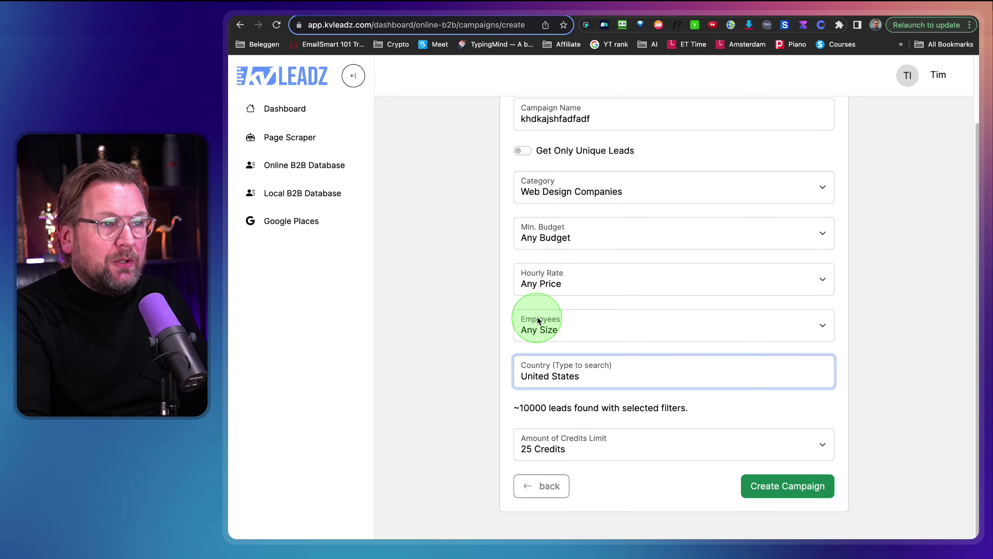
{"action": "scroll", "coordinate": [575, 295], "scroll_direction": "up", "scroll_amount": 2}
{"action": "scroll", "coordinate": [791, 473], "scroll_direction": "down", "scroll_amount": 2}
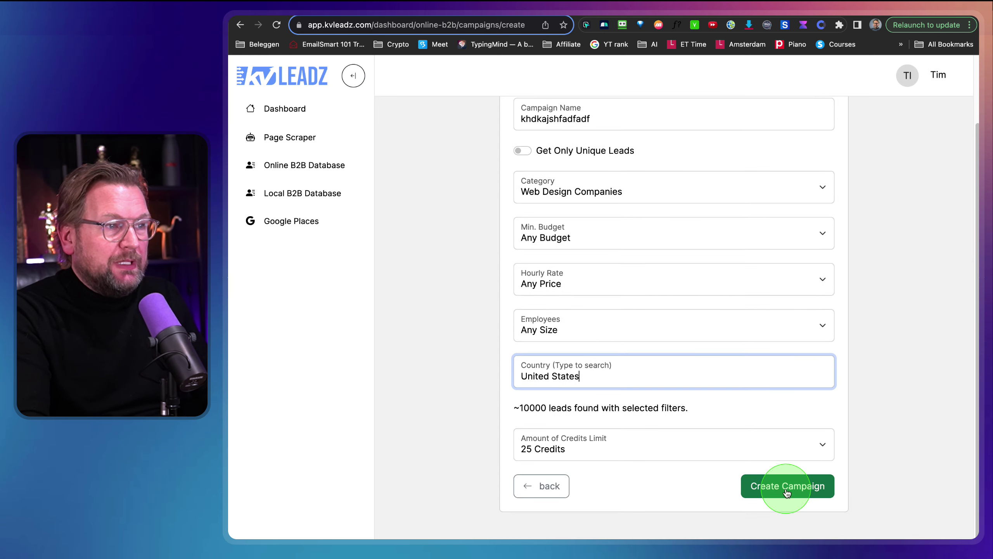
{"action": "left_click", "coordinate": [787, 491]}
{"action": "scroll", "coordinate": [647, 393], "scroll_direction": "right", "scroll_amount": 2}
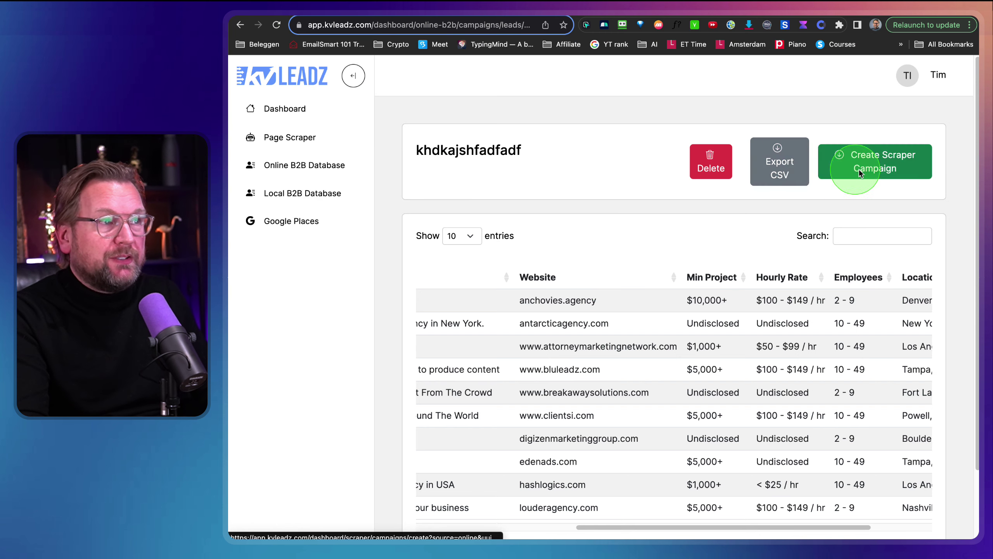
Step: Create a page scraper campaign named Review scraper from the domains of the generated leads
{"action": "left_click", "coordinate": [858, 170]}
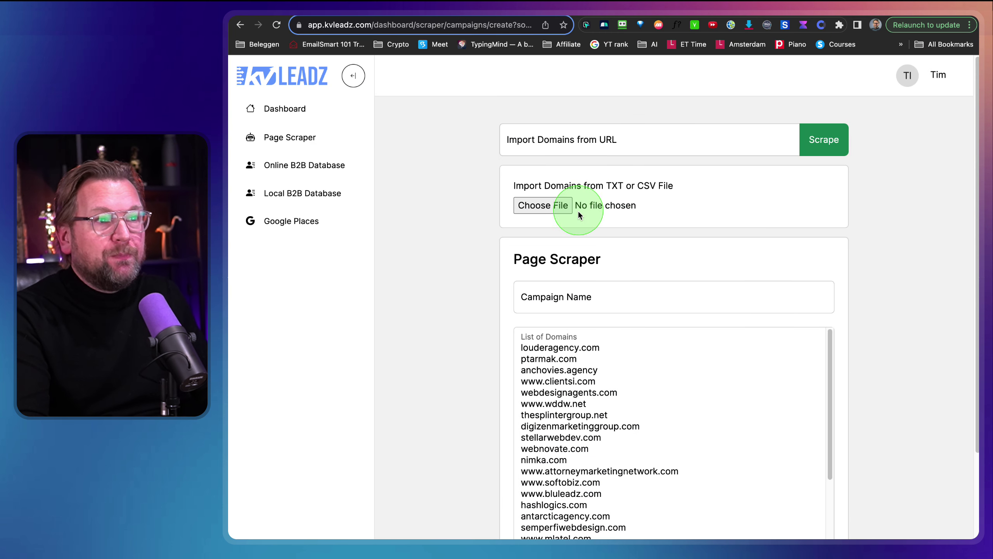
{"action": "left_click", "coordinate": [522, 296]}
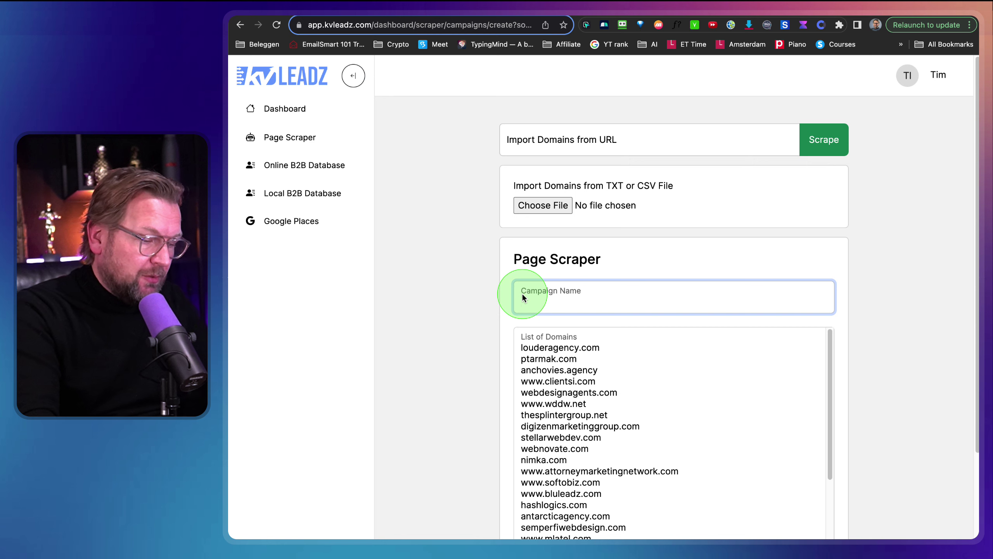
{"action": "type", "text": "Review scraper"}
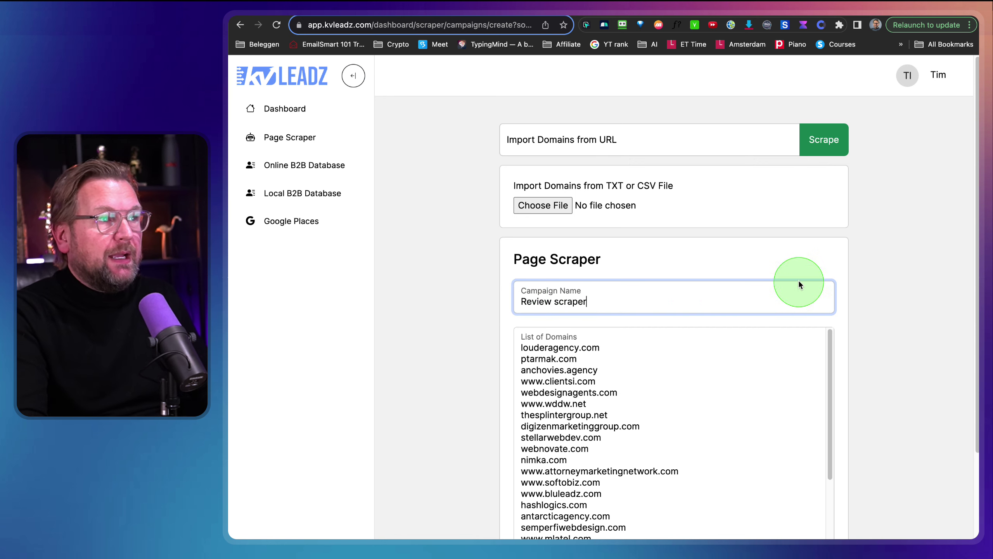
{"action": "scroll", "coordinate": [794, 285], "scroll_direction": "down", "scroll_amount": 3}
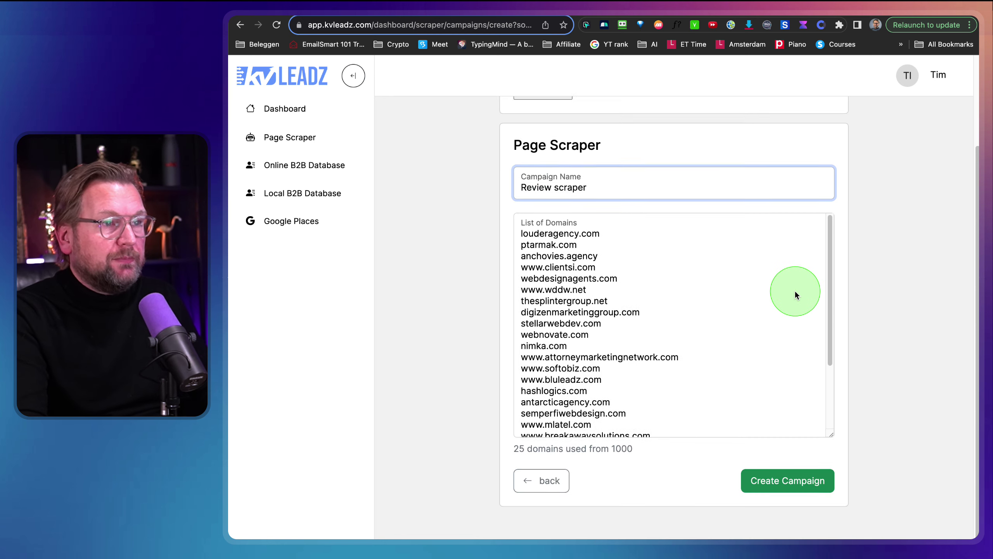
{"action": "left_click", "coordinate": [789, 487]}
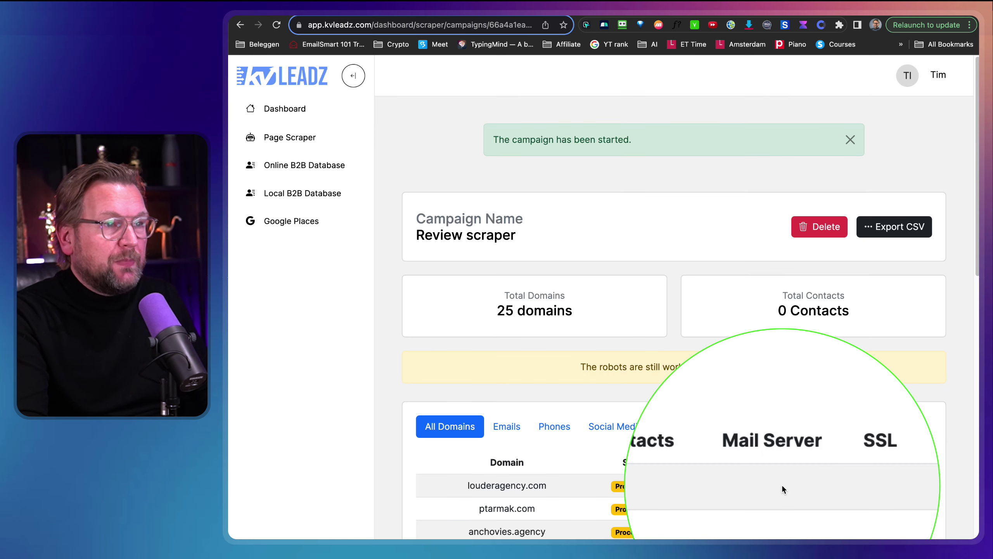
Step: Reload the Review scraper results, check each domain's status and contacts, and open the scraped emails list
{"action": "scroll", "coordinate": [824, 429], "scroll_direction": "down", "scroll_amount": 8}
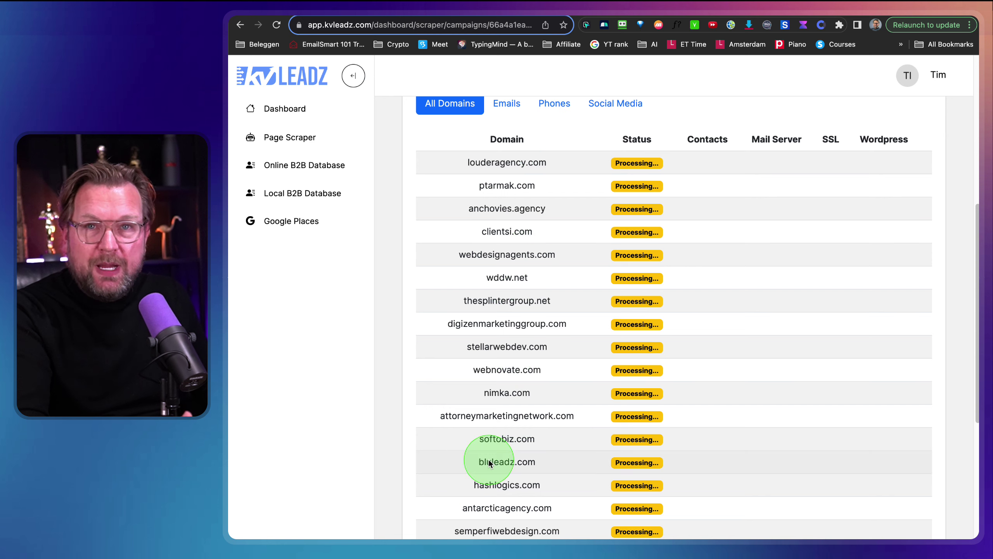
{"action": "scroll", "coordinate": [686, 242], "scroll_direction": "up", "scroll_amount": 1}
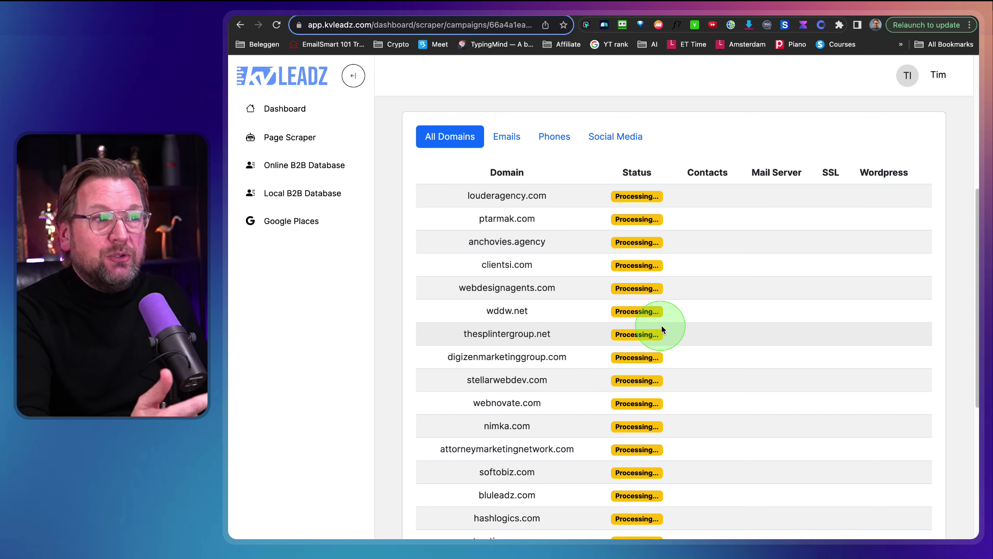
{"action": "scroll", "coordinate": [663, 325], "scroll_direction": "up", "scroll_amount": 4}
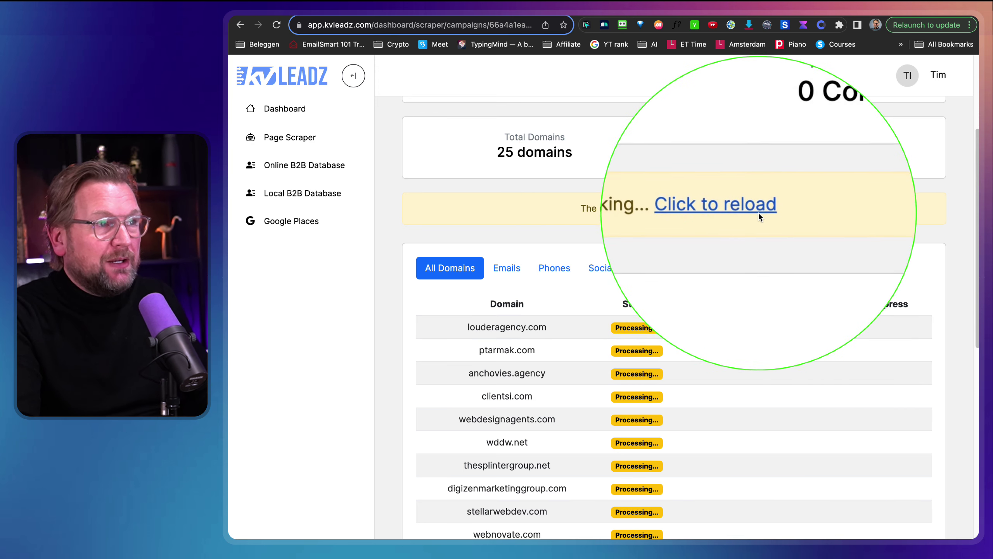
{"action": "left_click", "coordinate": [733, 210]}
{"action": "scroll", "coordinate": [703, 335], "scroll_direction": "down", "scroll_amount": 3}
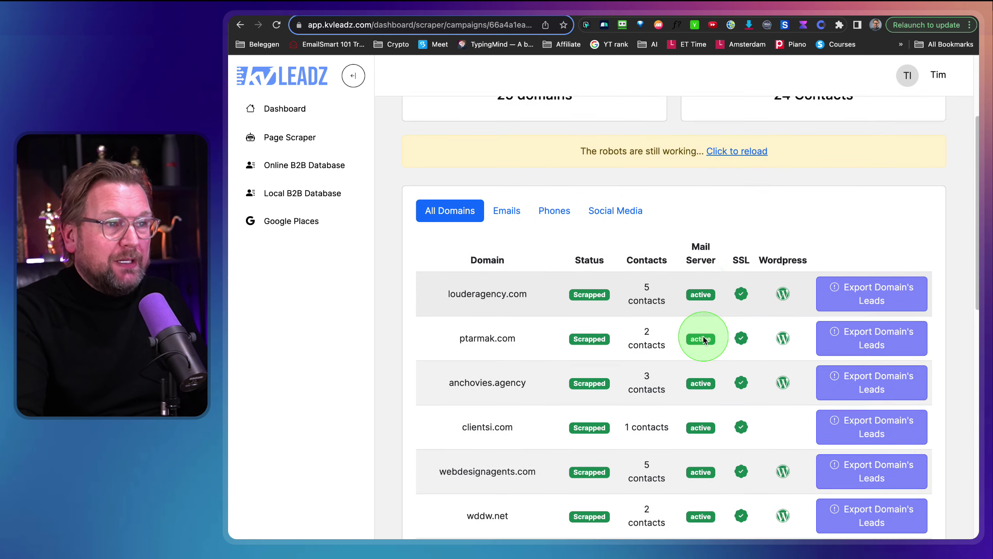
{"action": "scroll", "coordinate": [660, 235], "scroll_direction": "down", "scroll_amount": 3}
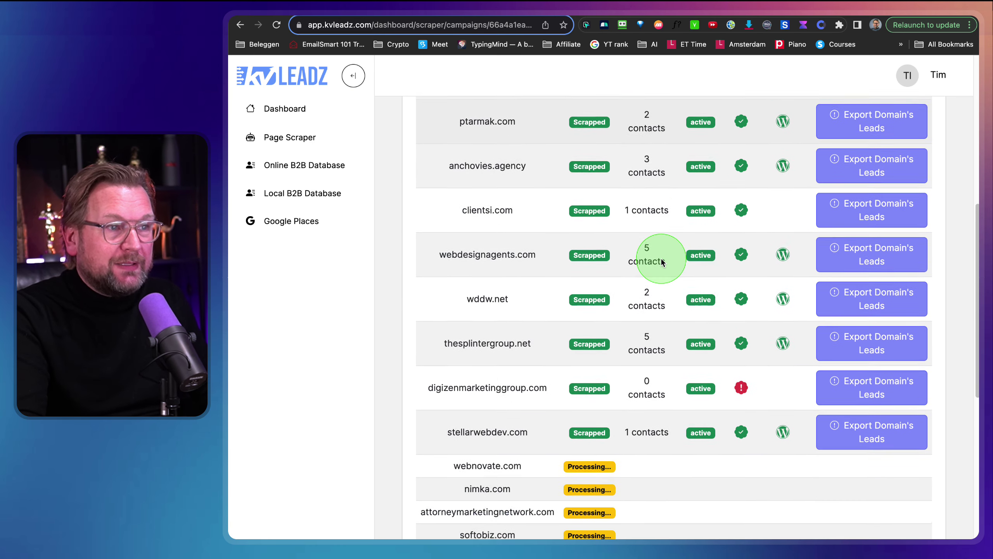
{"action": "scroll", "coordinate": [661, 258], "scroll_direction": "up", "scroll_amount": 6}
{"action": "left_click", "coordinate": [508, 262]}
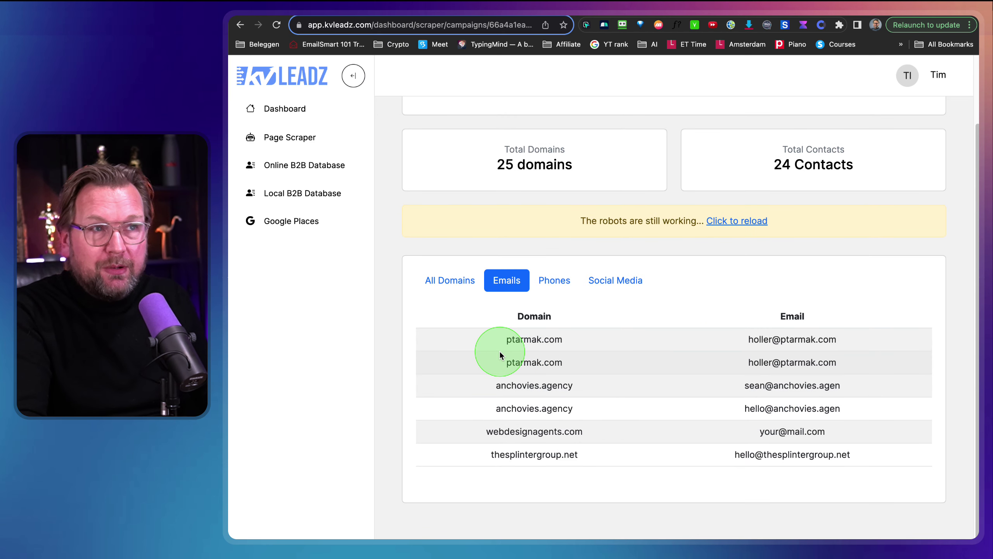
Step: Switch to RapidWave and open the CSV import for adding contacts to the email lists
{"action": "key", "text": "ctrl+Tab"}
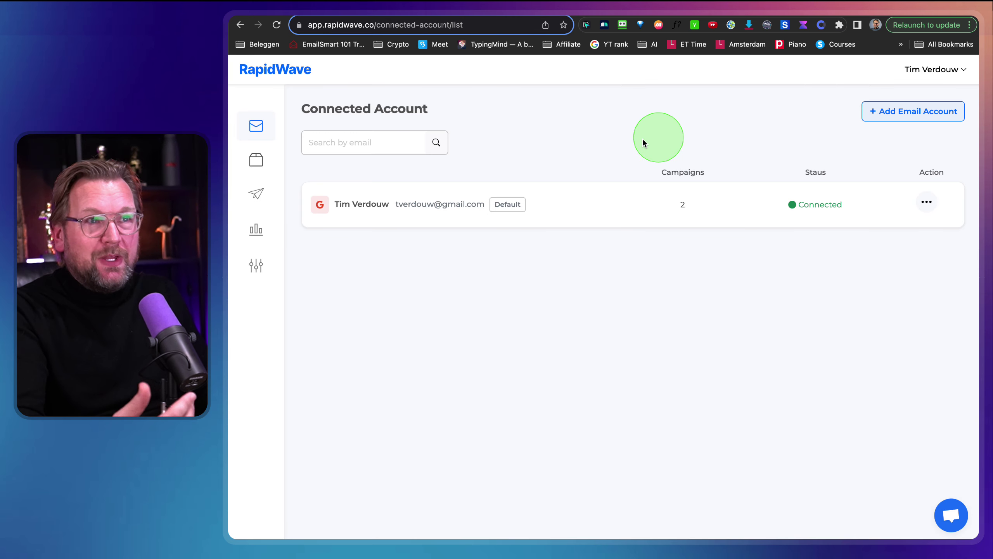
{"action": "left_click", "coordinate": [262, 161]}
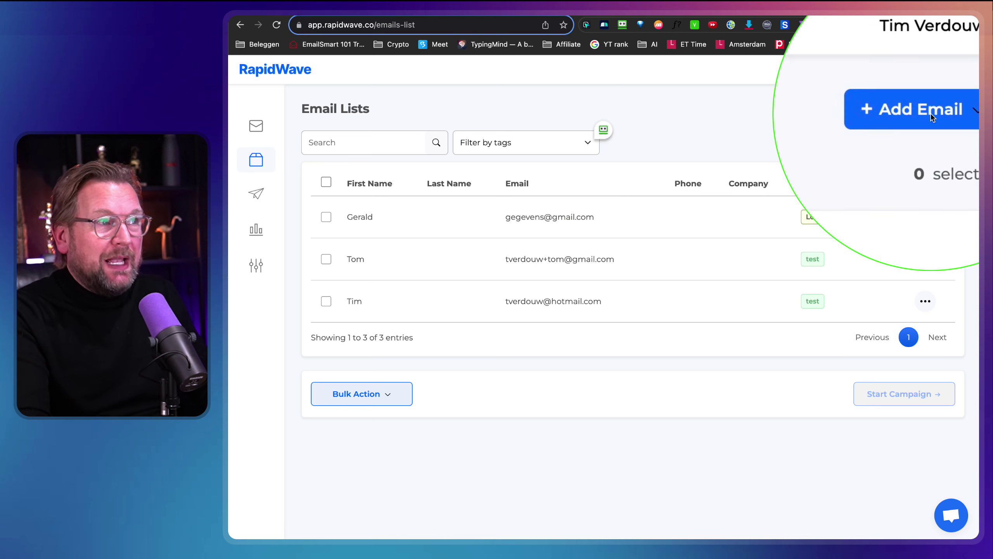
{"action": "left_click", "coordinate": [932, 117]}
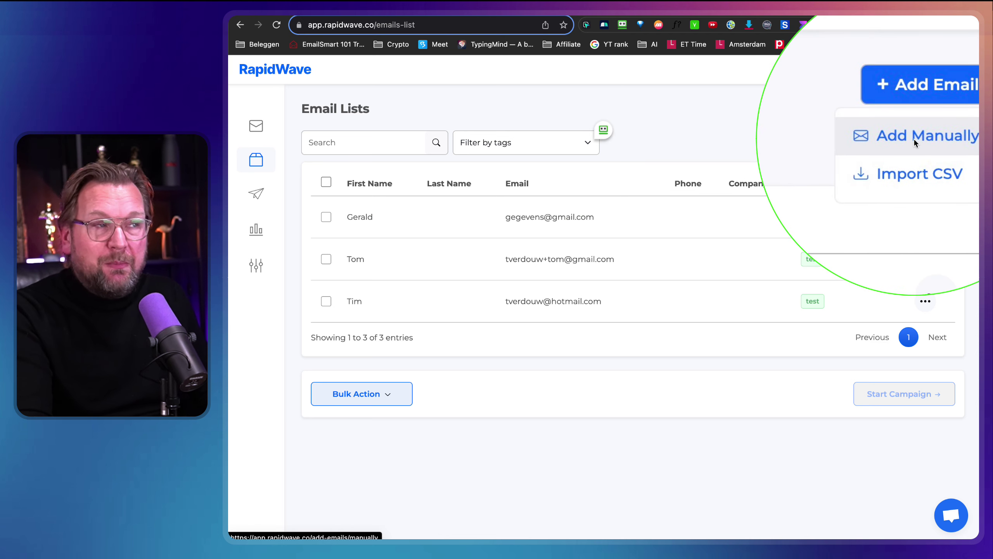
{"action": "left_click", "coordinate": [912, 157]}
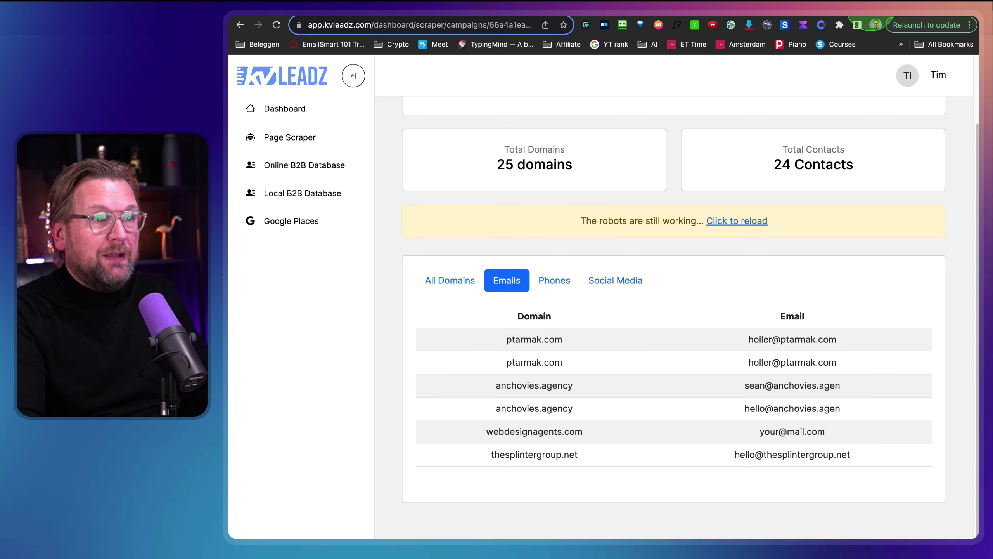
Step: Back in KVLeadz, view all domains of the Review scraper campaign and examine its full list of scraped emails
{"action": "left_click", "coordinate": [450, 279]}
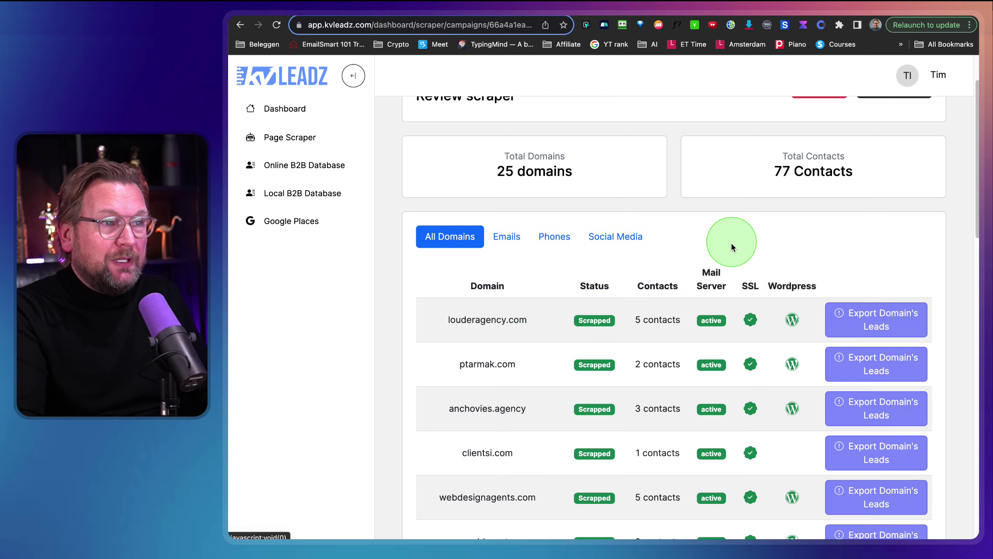
{"action": "left_click", "coordinate": [508, 237]}
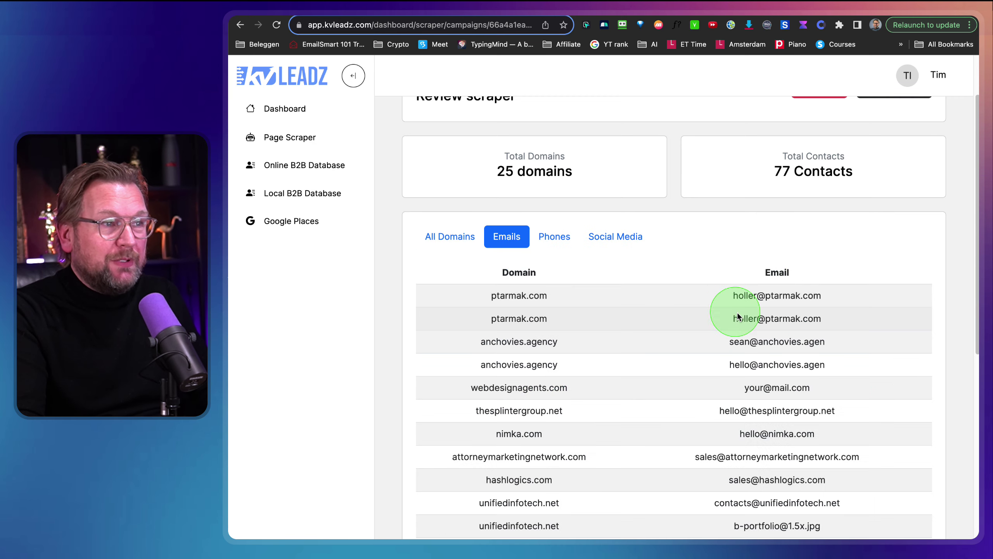
{"action": "scroll", "coordinate": [737, 311], "scroll_direction": "down", "scroll_amount": 10}
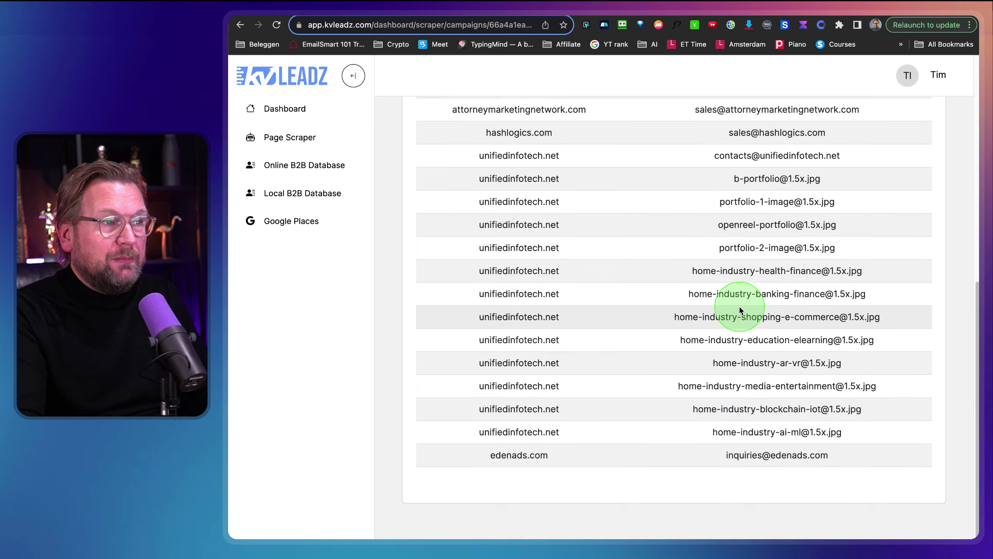
{"action": "scroll", "coordinate": [739, 307], "scroll_direction": "up", "scroll_amount": 6}
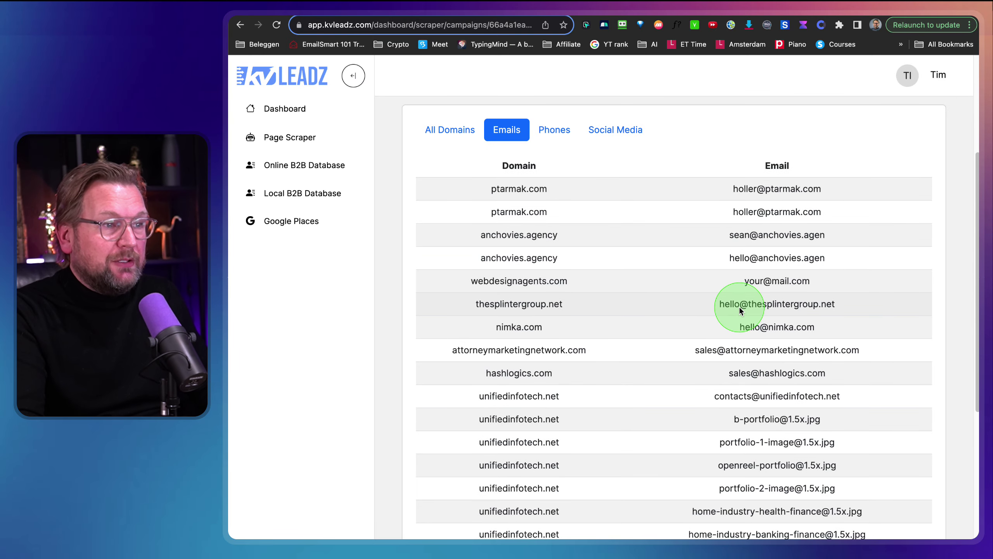
{"action": "scroll", "coordinate": [740, 309], "scroll_direction": "down", "scroll_amount": 6}
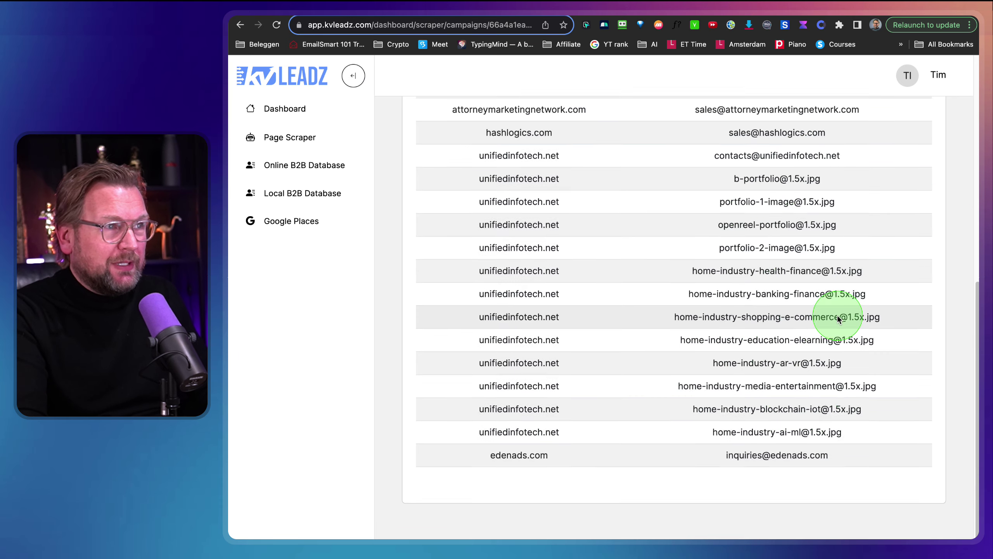
{"action": "scroll", "coordinate": [837, 316], "scroll_direction": "up", "scroll_amount": 2}
{"action": "scroll", "coordinate": [837, 314], "scroll_direction": "down", "scroll_amount": 2}
{"action": "scroll", "coordinate": [798, 362], "scroll_direction": "up", "scroll_amount": 3}
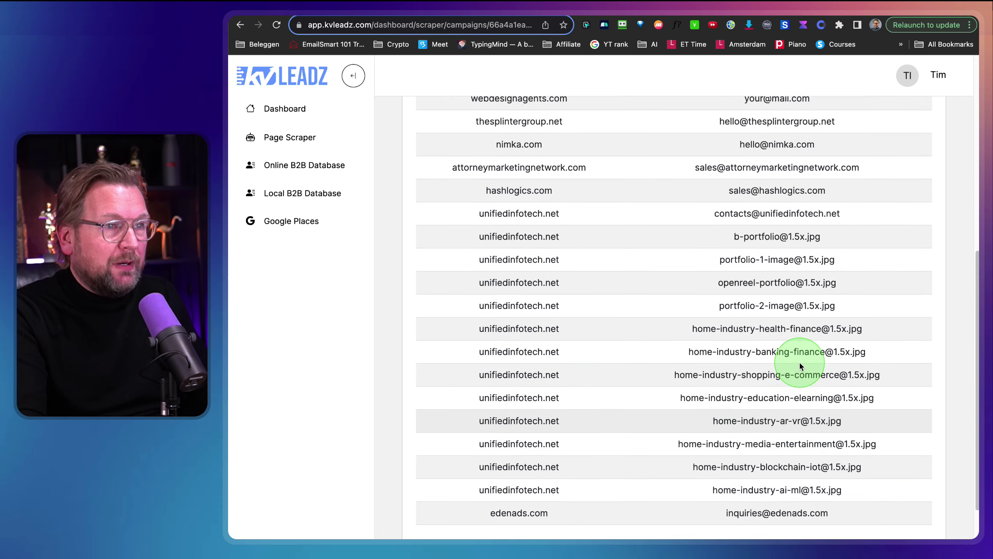
{"action": "scroll", "coordinate": [796, 364], "scroll_direction": "up", "scroll_amount": 4}
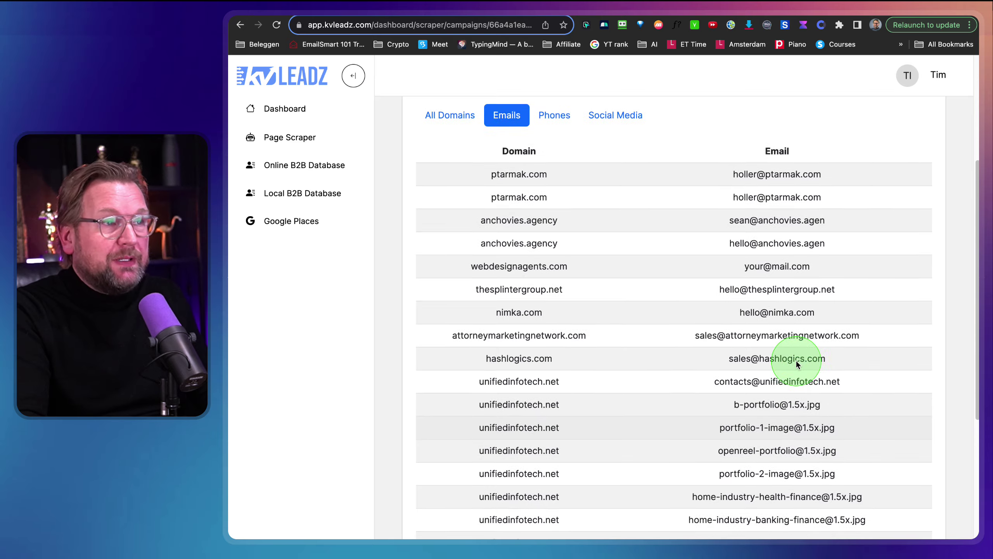
{"action": "scroll", "coordinate": [796, 362], "scroll_direction": "down", "scroll_amount": 2}
{"action": "scroll", "coordinate": [797, 362], "scroll_direction": "down", "scroll_amount": 2}
{"action": "scroll", "coordinate": [796, 361], "scroll_direction": "up", "scroll_amount": 1}
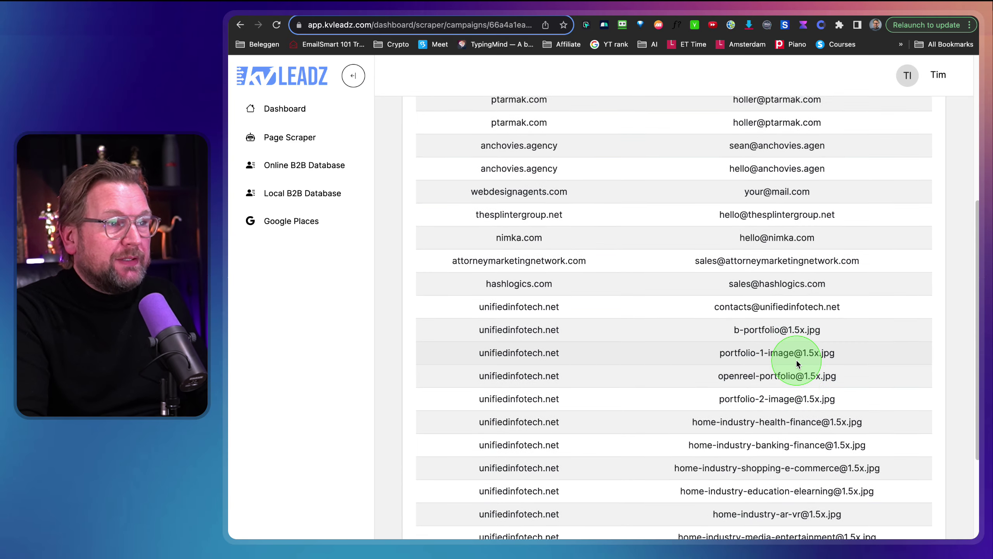
{"action": "scroll", "coordinate": [797, 359], "scroll_direction": "down", "scroll_amount": 4}
{"action": "scroll", "coordinate": [796, 360], "scroll_direction": "up", "scroll_amount": 9}
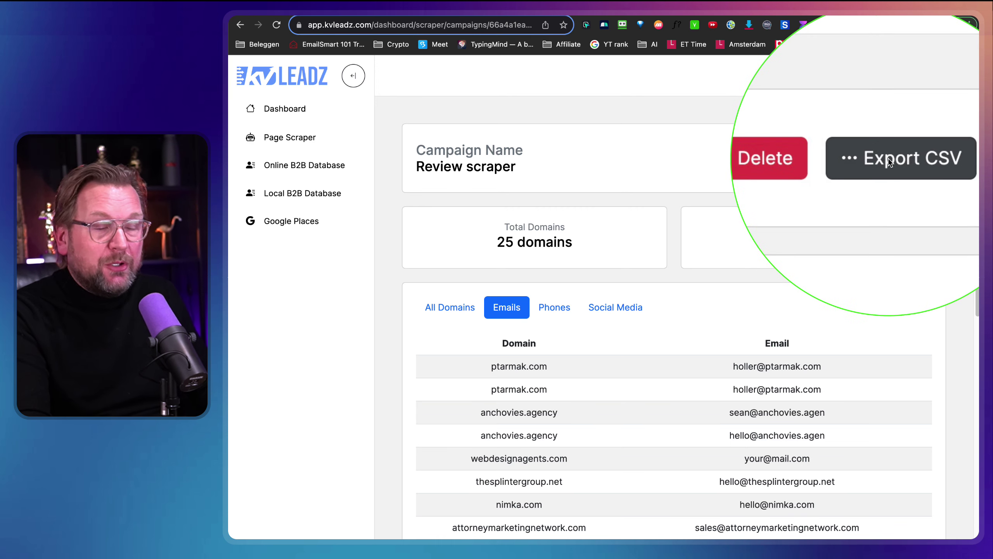
Step: Open a new Local B2B Database lead search with United States as the country
{"action": "left_click", "coordinate": [301, 191]}
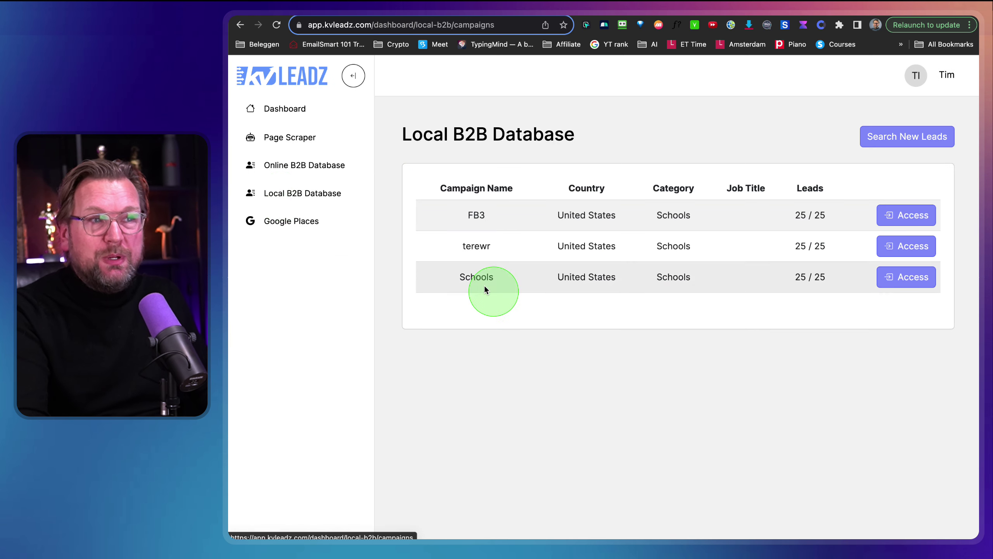
{"action": "left_click", "coordinate": [896, 139]}
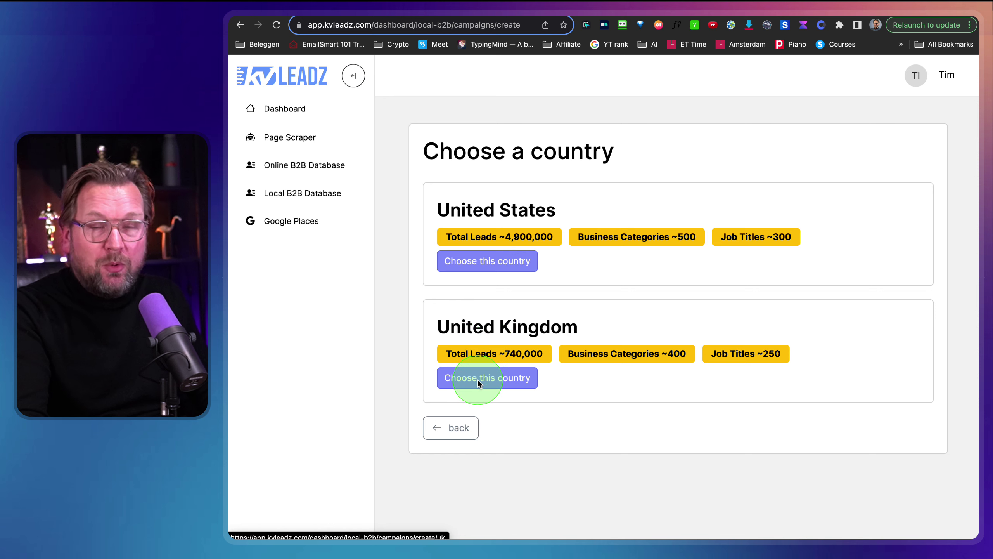
{"action": "left_click", "coordinate": [485, 262]}
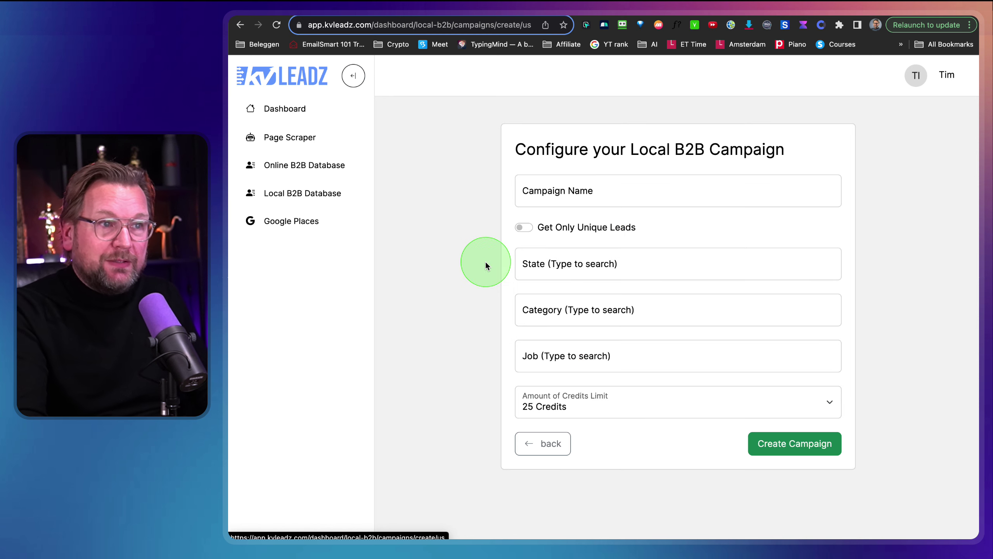
Step: Browse the state, category and job options of the Local B2B campaign form without choosing any
{"action": "left_click", "coordinate": [594, 278]}
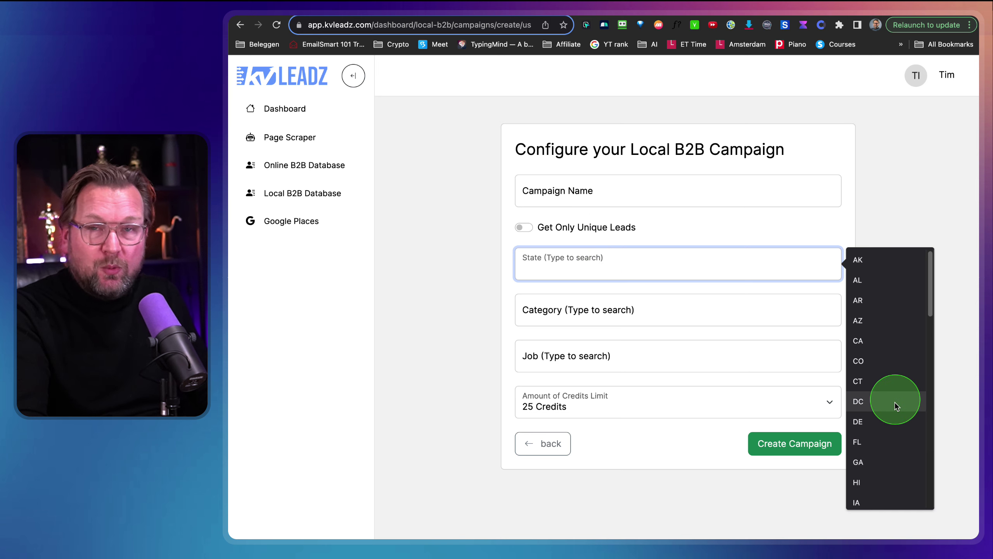
{"action": "left_click", "coordinate": [677, 315]}
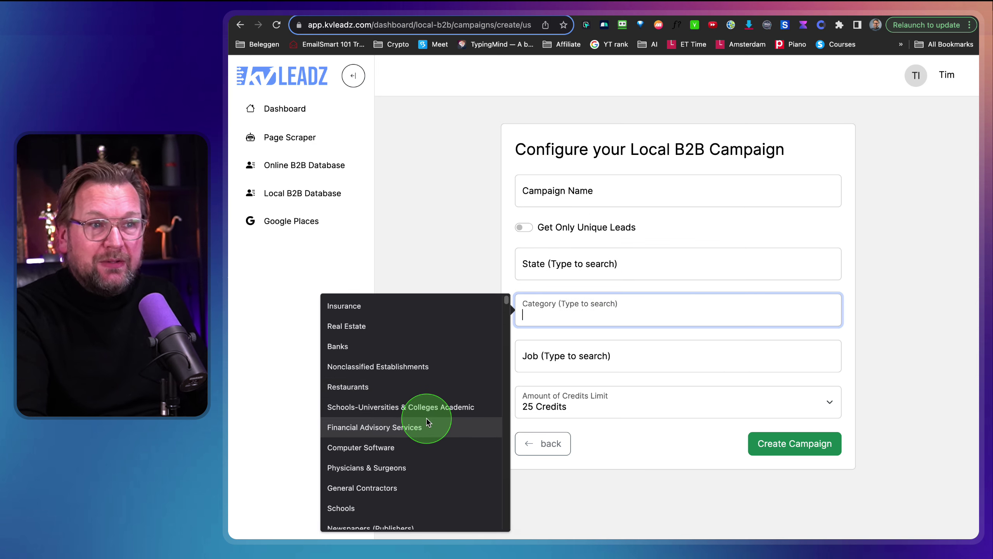
{"action": "scroll", "coordinate": [427, 418], "scroll_direction": "down", "scroll_amount": 5}
{"action": "left_click", "coordinate": [626, 368]}
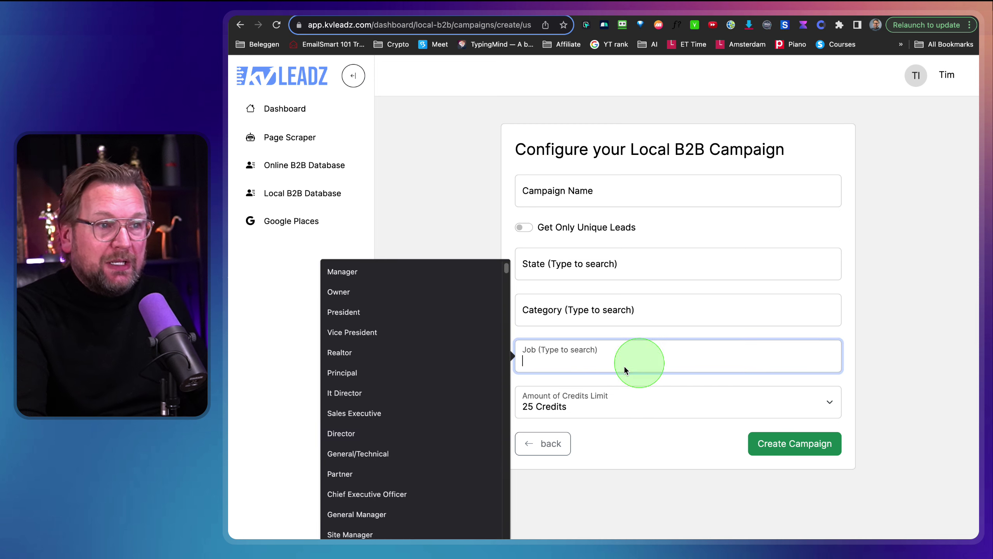
{"action": "scroll", "coordinate": [449, 425], "scroll_direction": "down", "scroll_amount": 5}
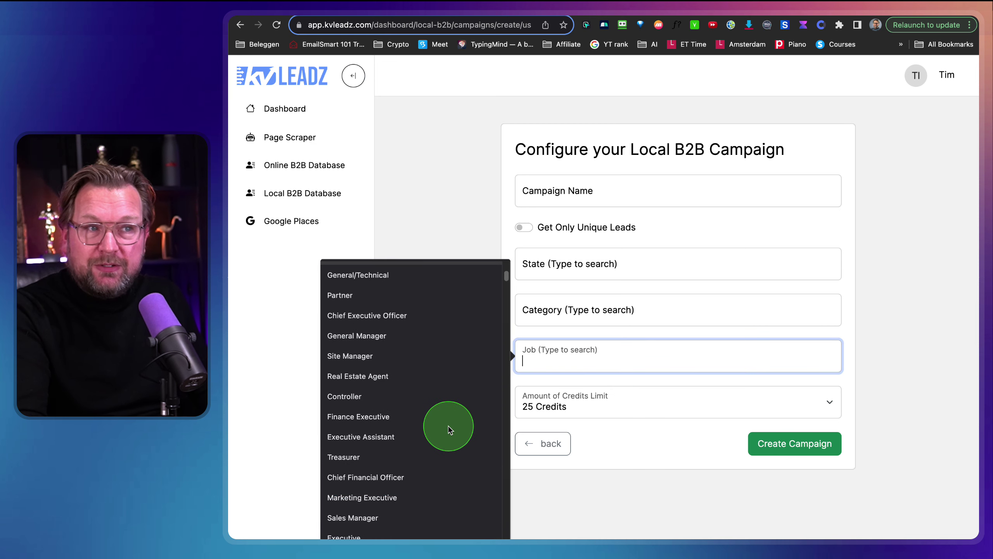
{"action": "scroll", "coordinate": [449, 425], "scroll_direction": "down", "scroll_amount": 3}
{"action": "left_click", "coordinate": [583, 450]}
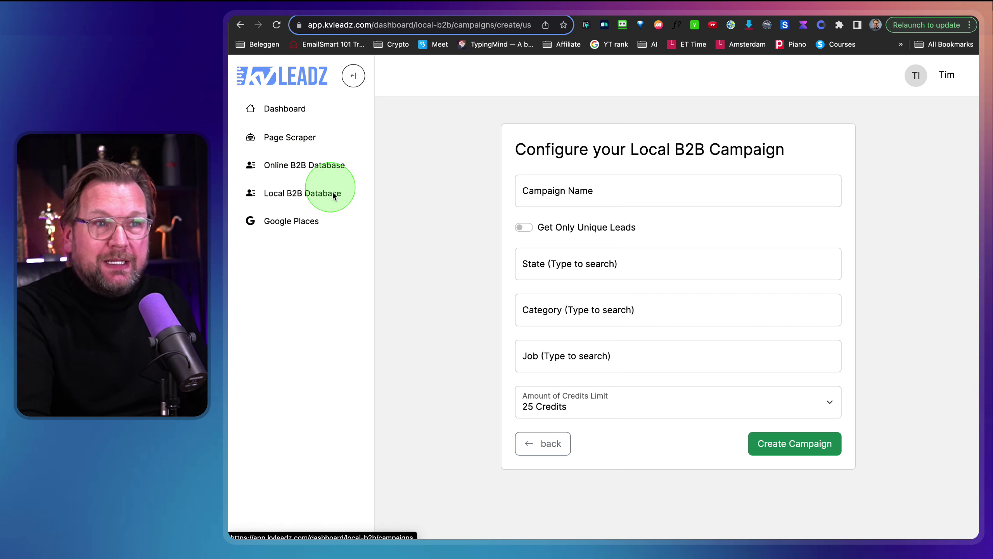
Step: Open the new lead search form for Google Places and focus its Google API Key field
{"action": "left_click", "coordinate": [294, 222]}
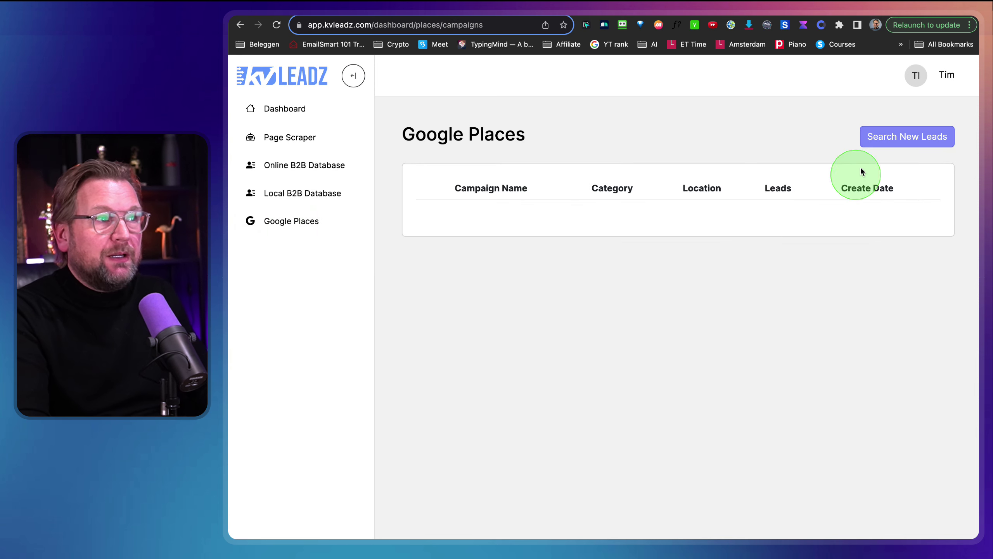
{"action": "left_click", "coordinate": [895, 139]}
{"action": "left_click", "coordinate": [529, 198]}
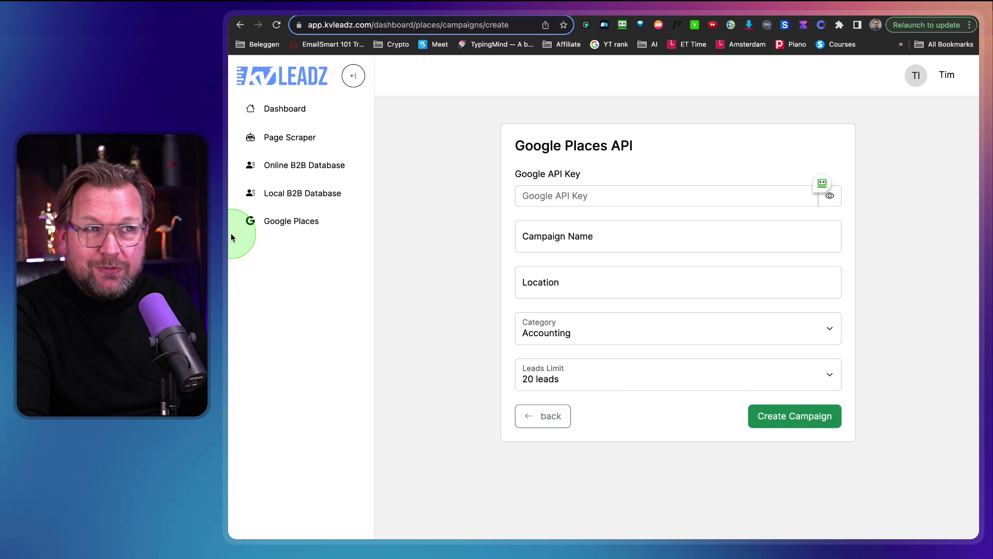
Step: Switch back to RapidWave and open its connected email accounts
{"action": "left_click", "coordinate": [307, 145]}
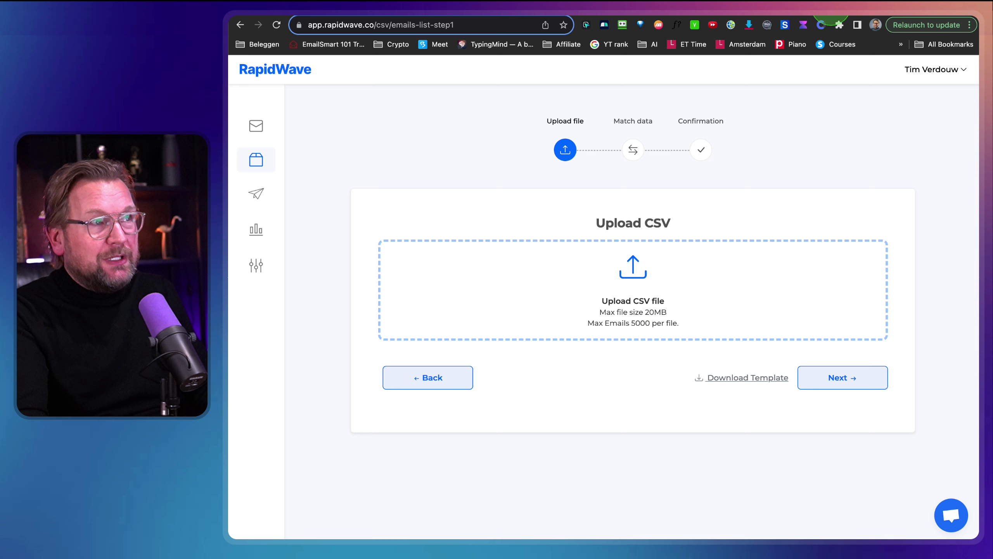
{"action": "left_click", "coordinate": [256, 126]}
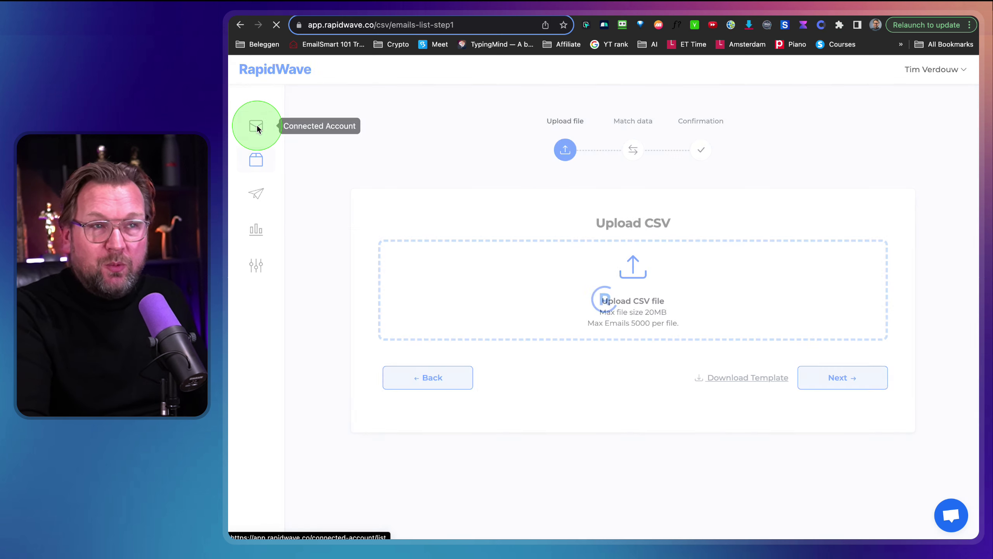